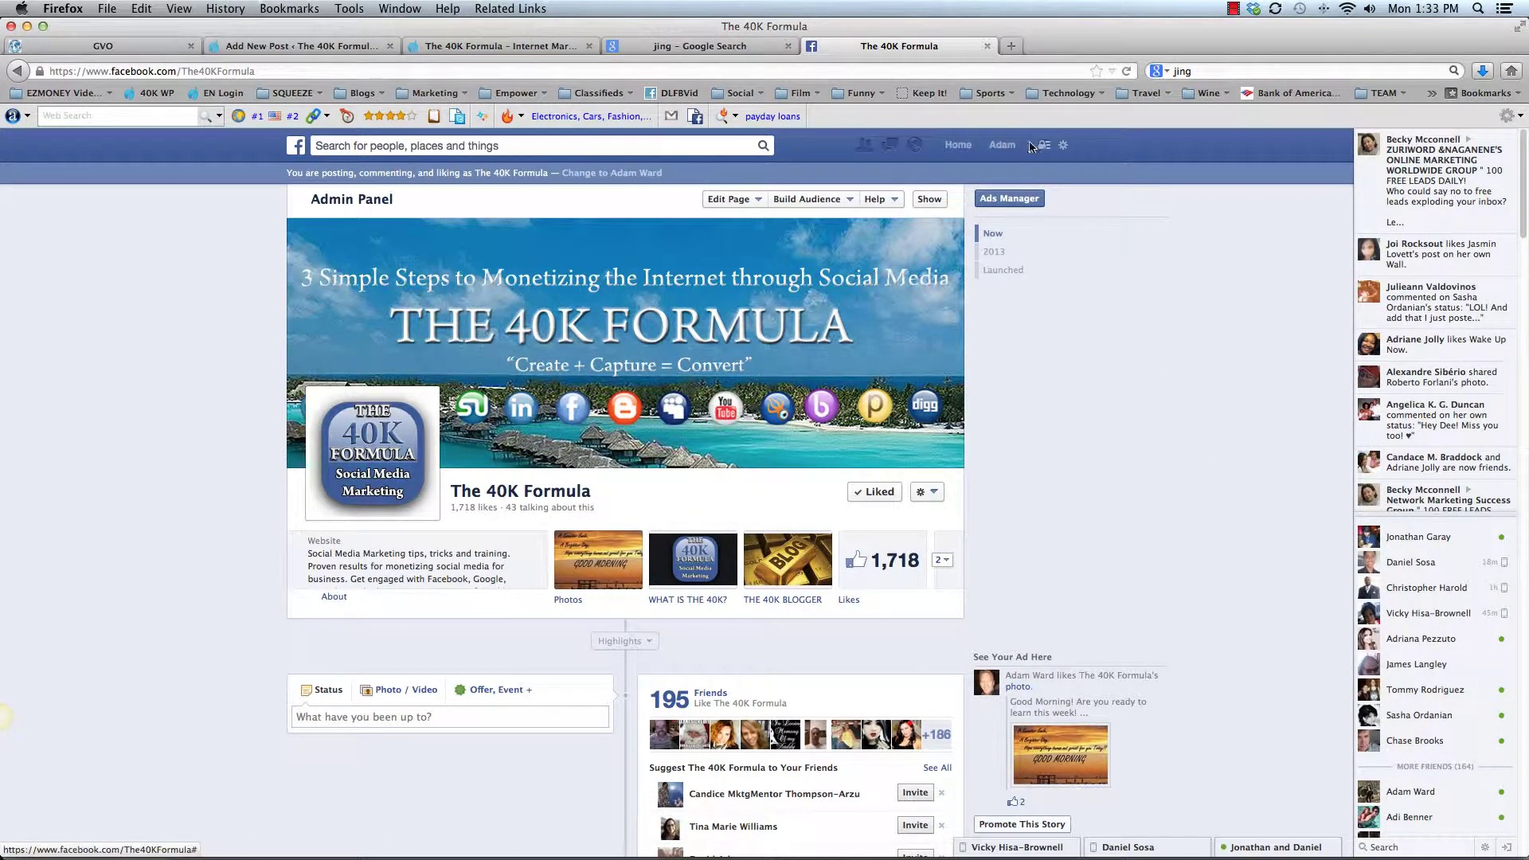
Open the TechSmith Jing product page from the Google results for 'jing'.
click(691, 48)
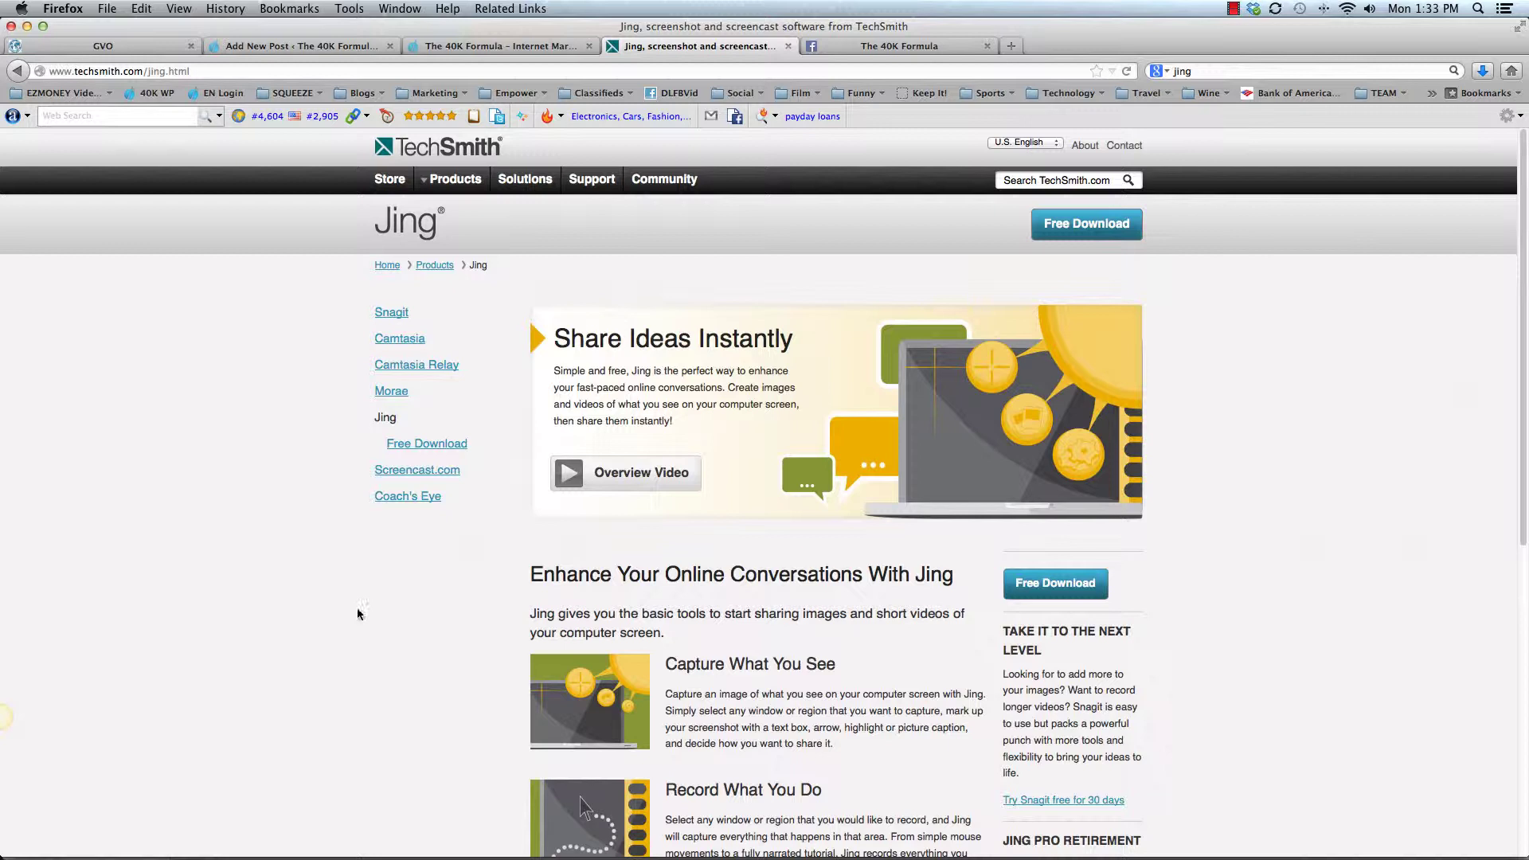
mouse_move(1202, 856)
mouse_move(3, 710)
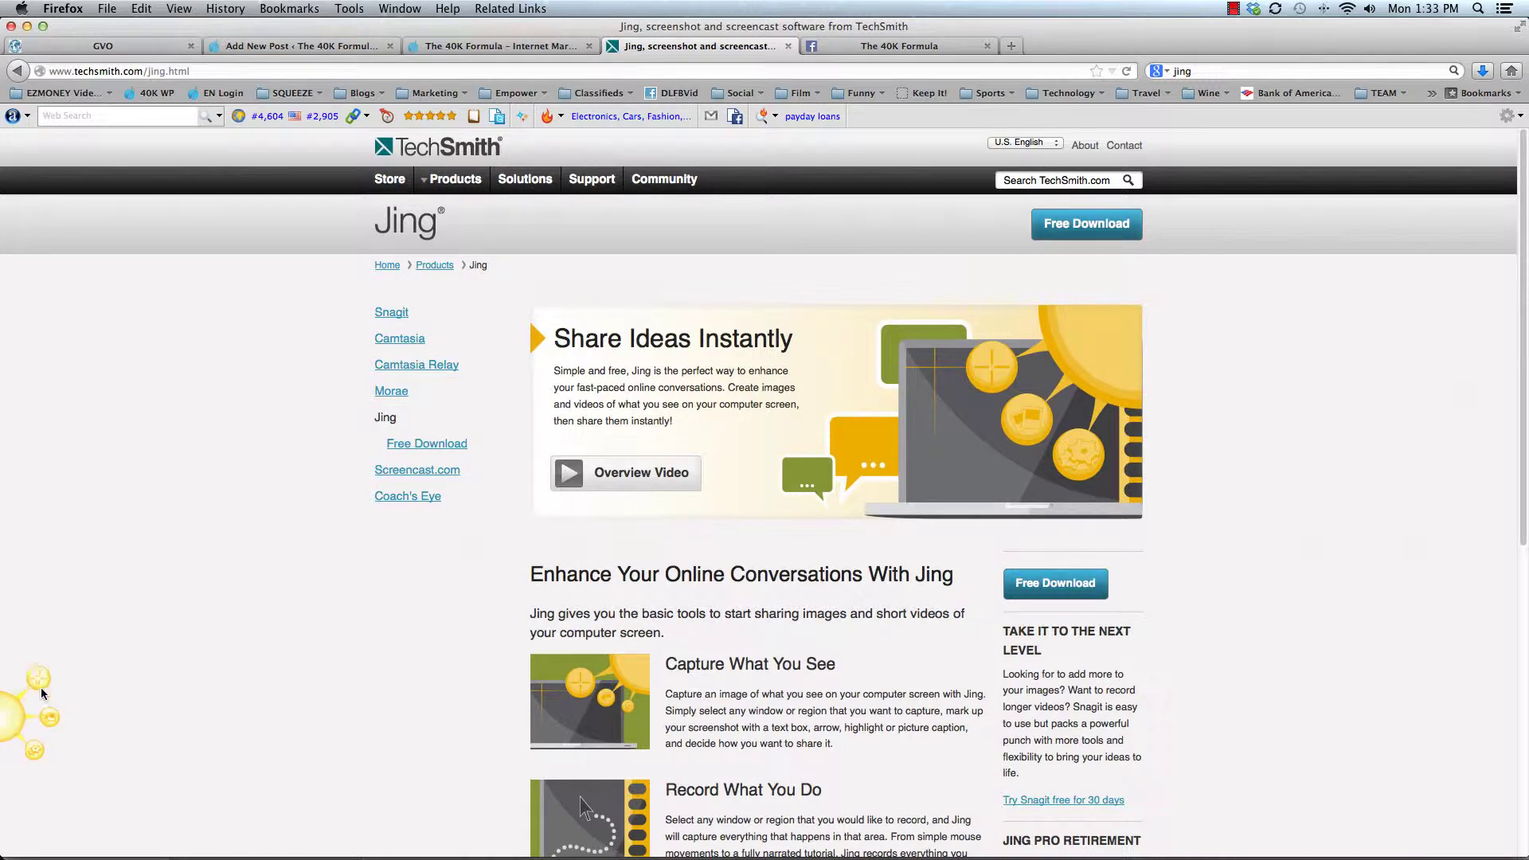
click(40, 760)
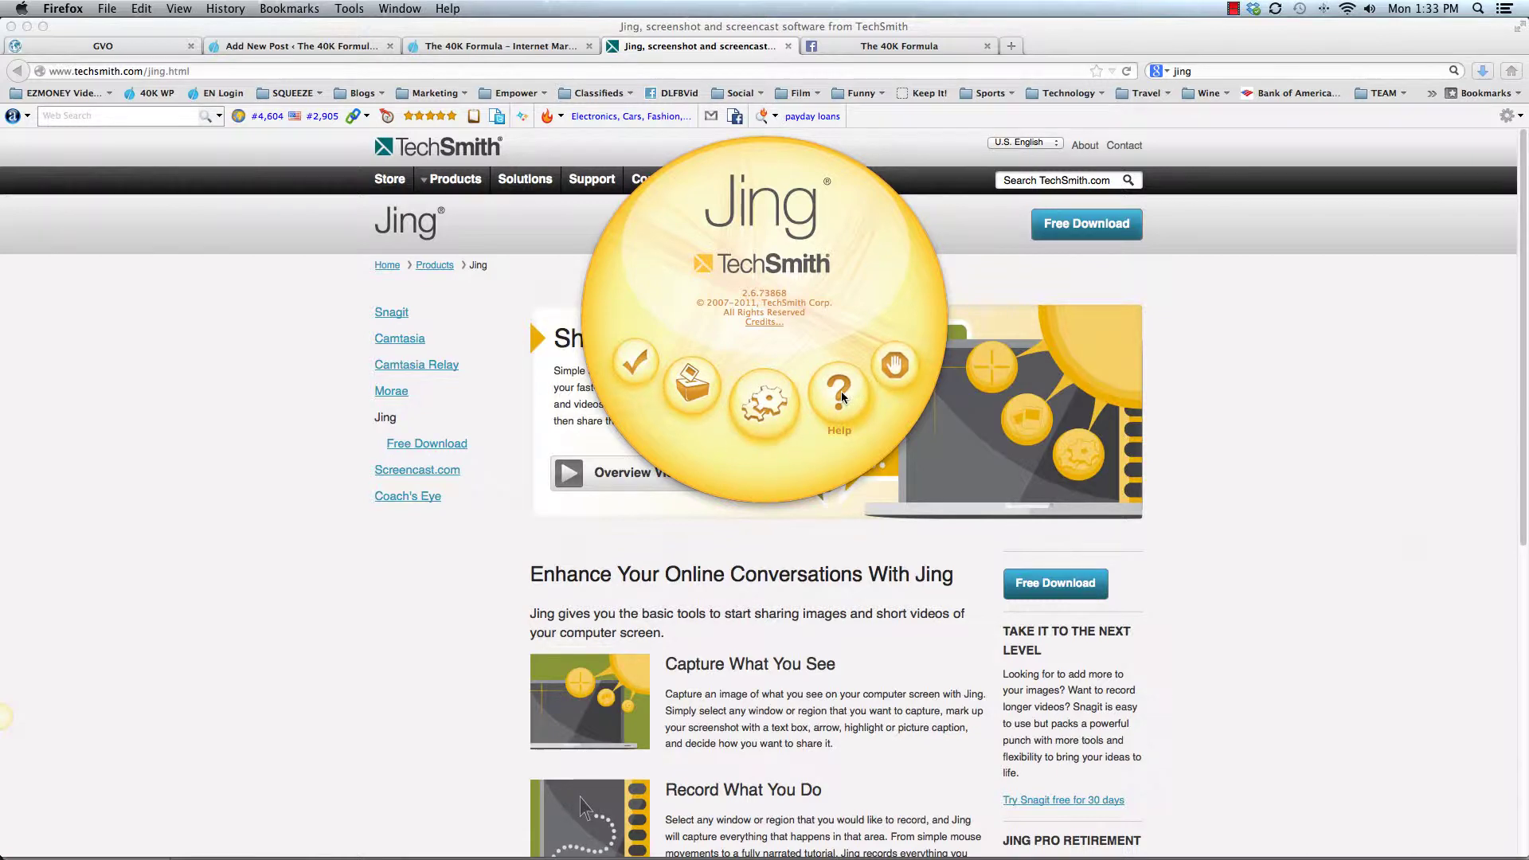
click(896, 366)
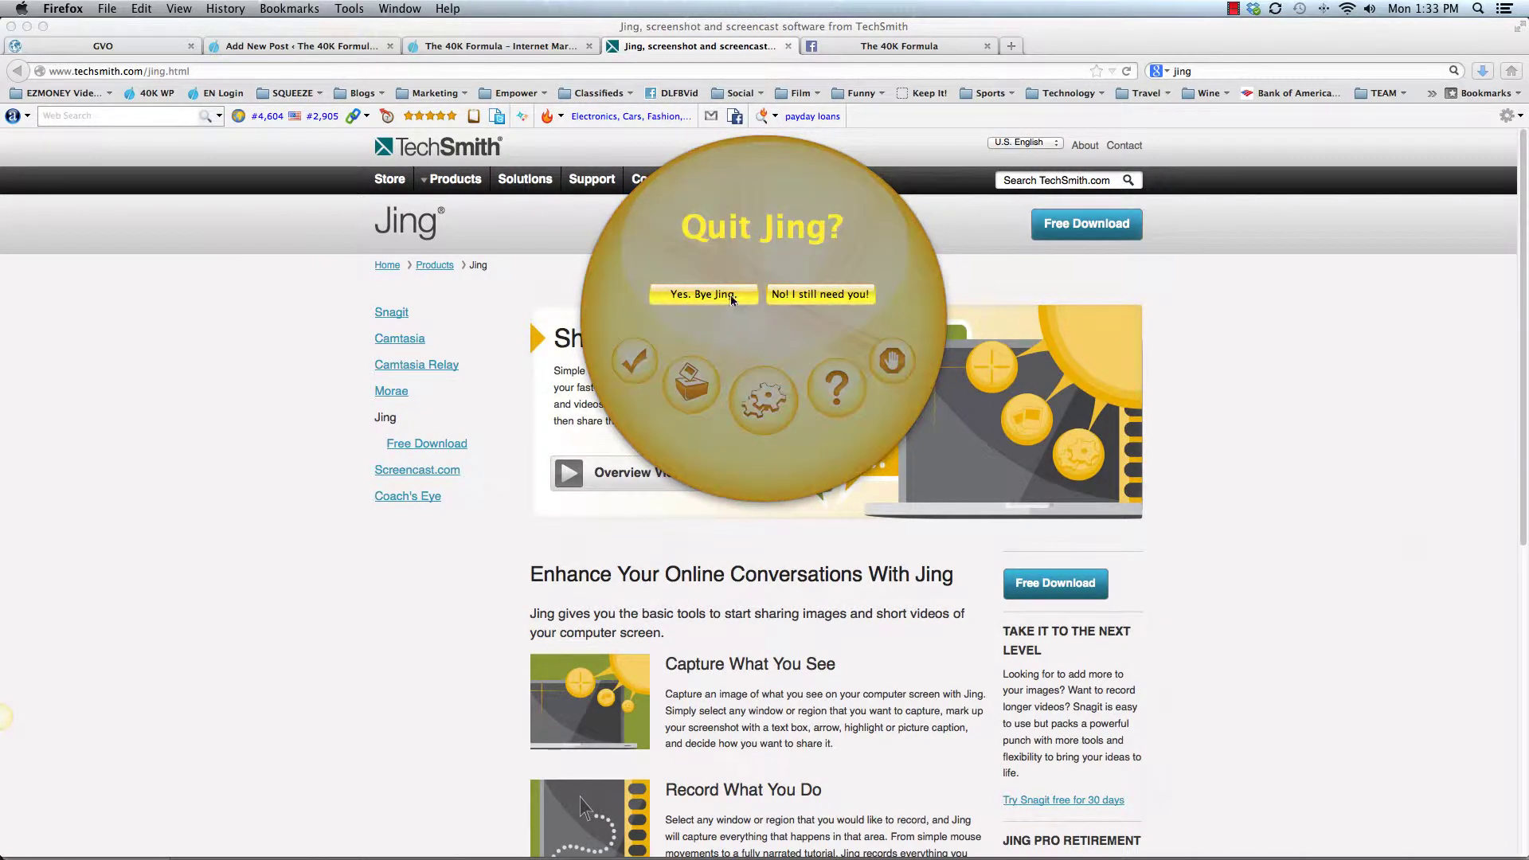
click(767, 295)
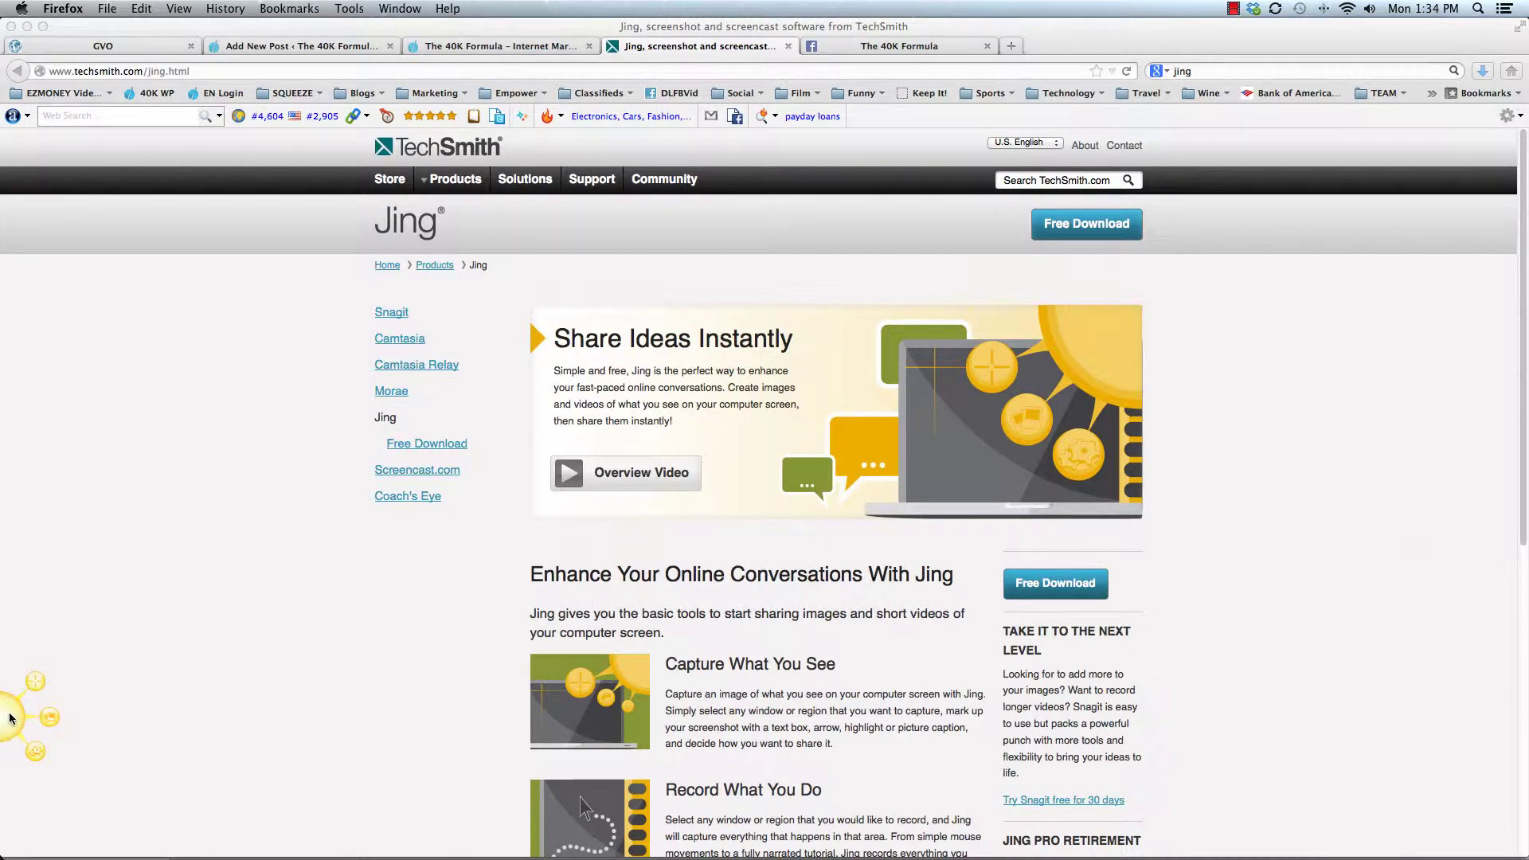
click(50, 717)
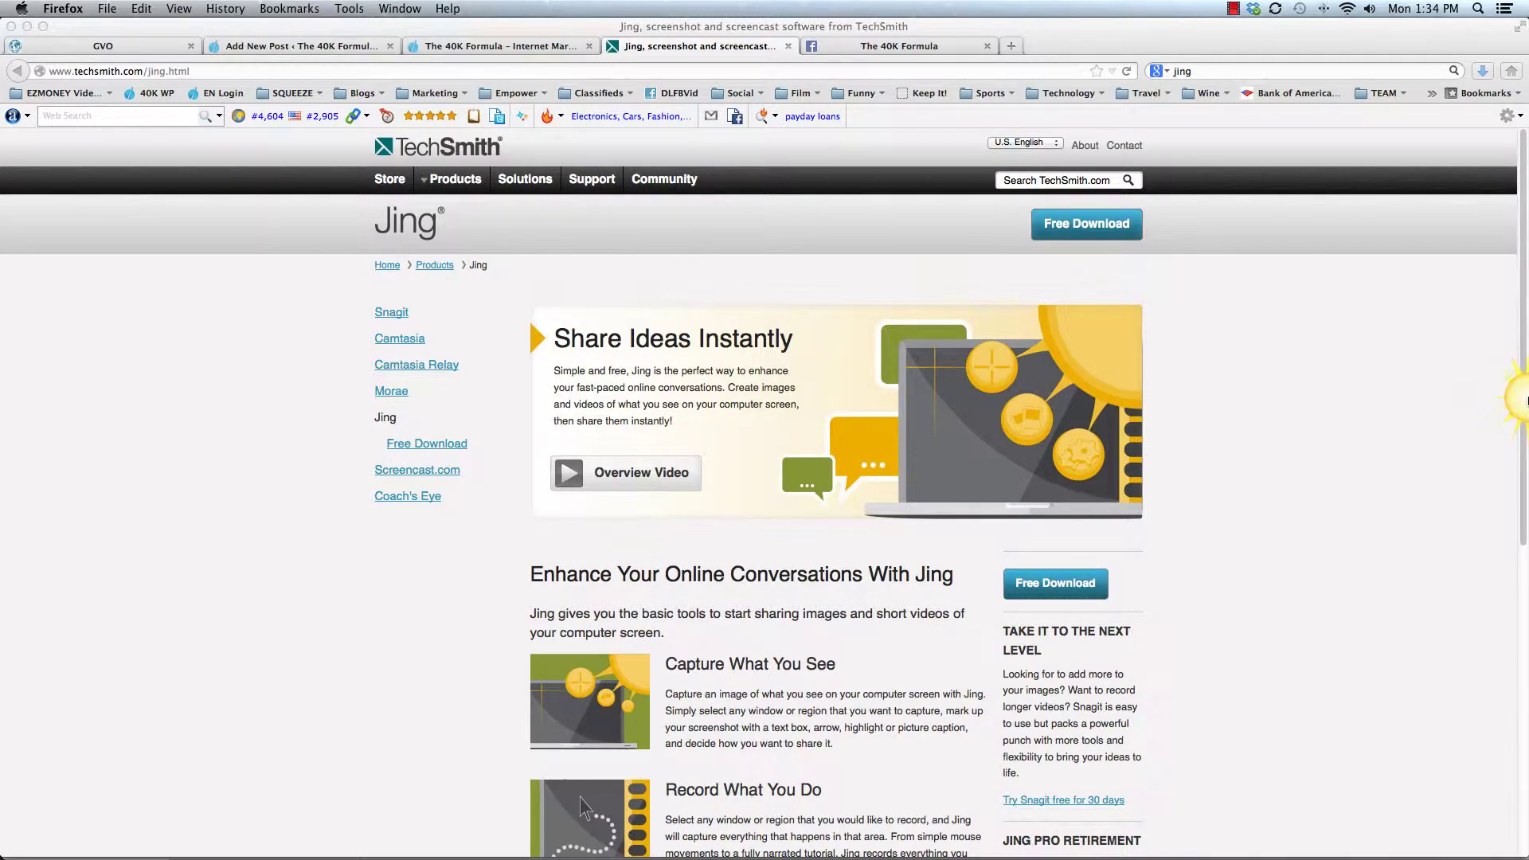
mouse_move(1526, 401)
drag(1526, 401, 0, 657)
Search Google for 'happy' in a new tab and show the image results.
click(1011, 46)
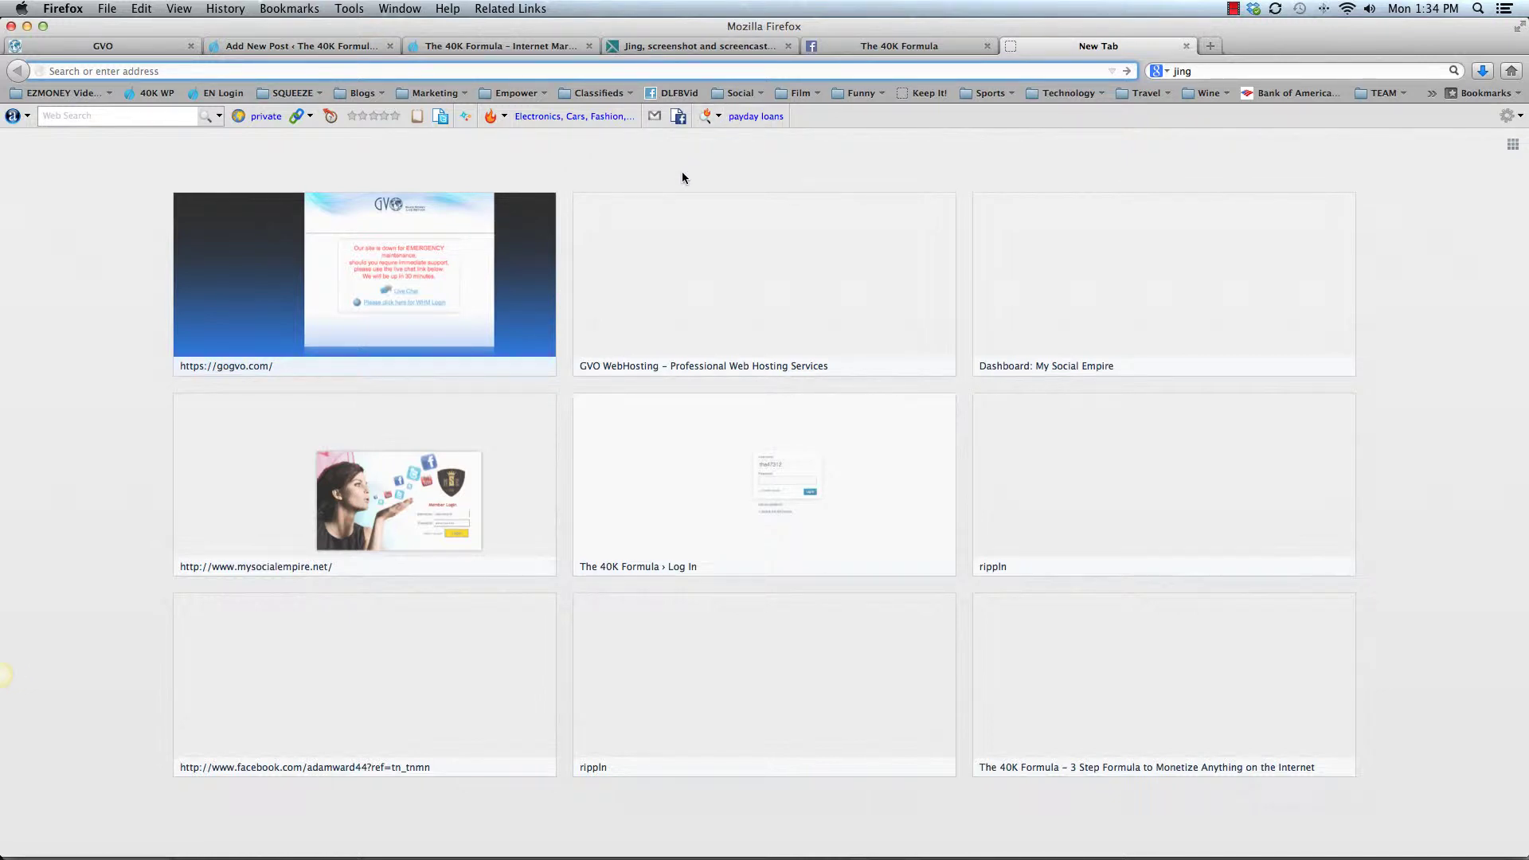
click(1207, 70)
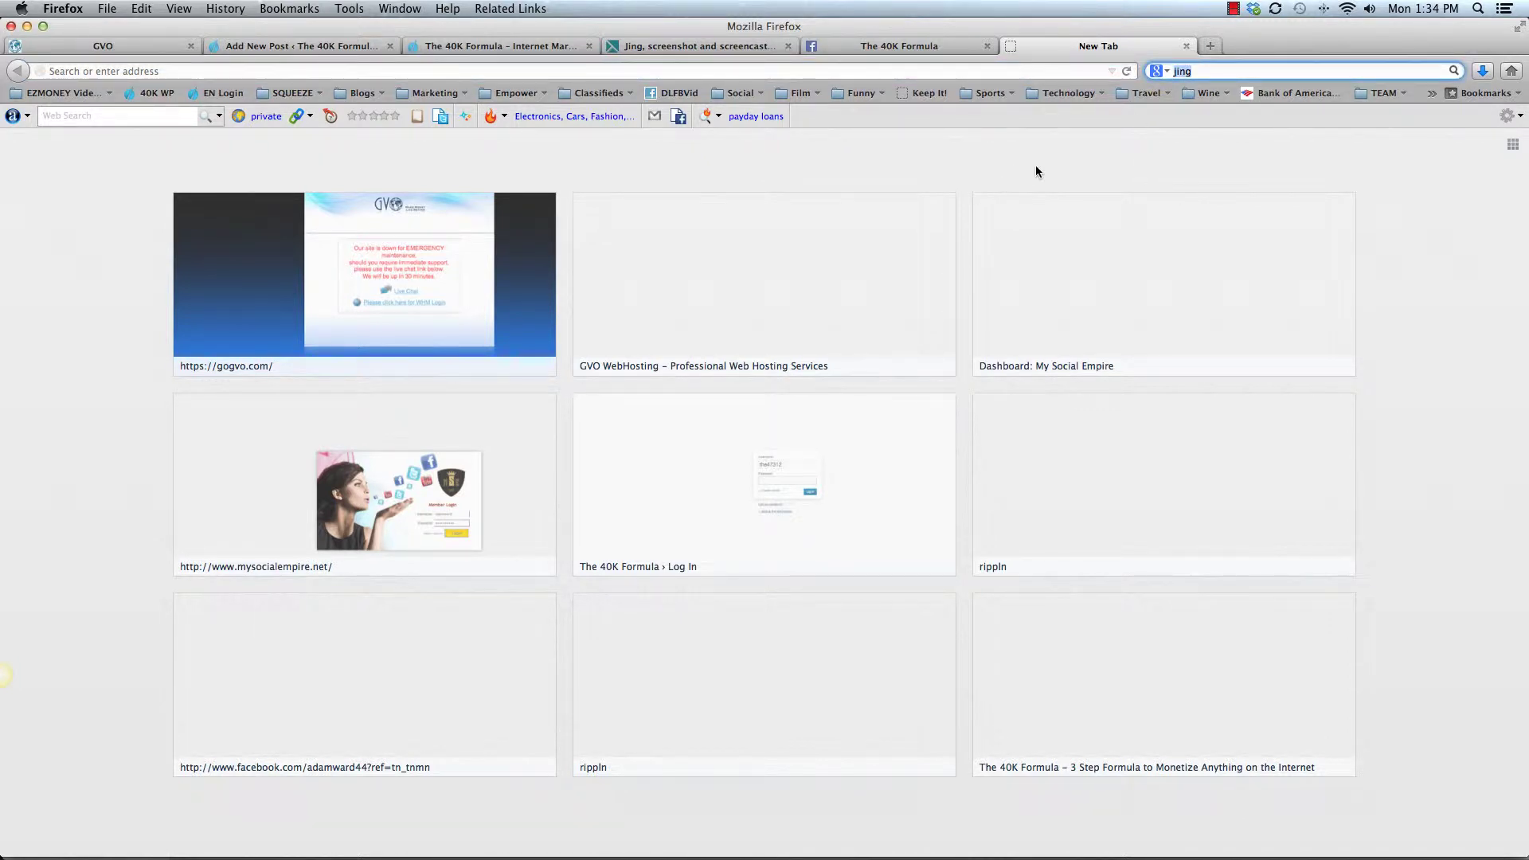
text(happy)
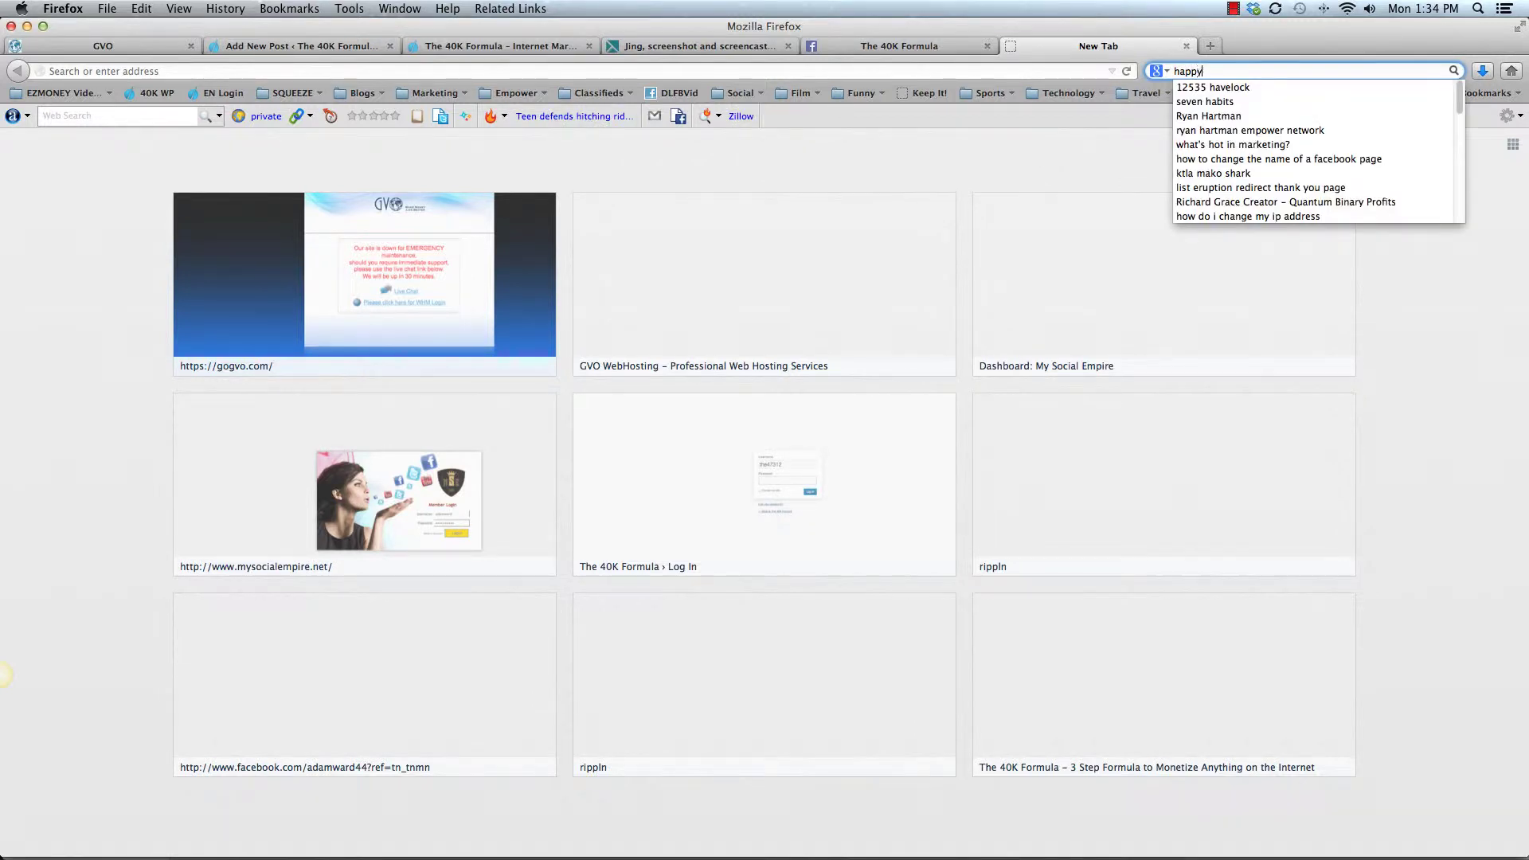
key(Return)
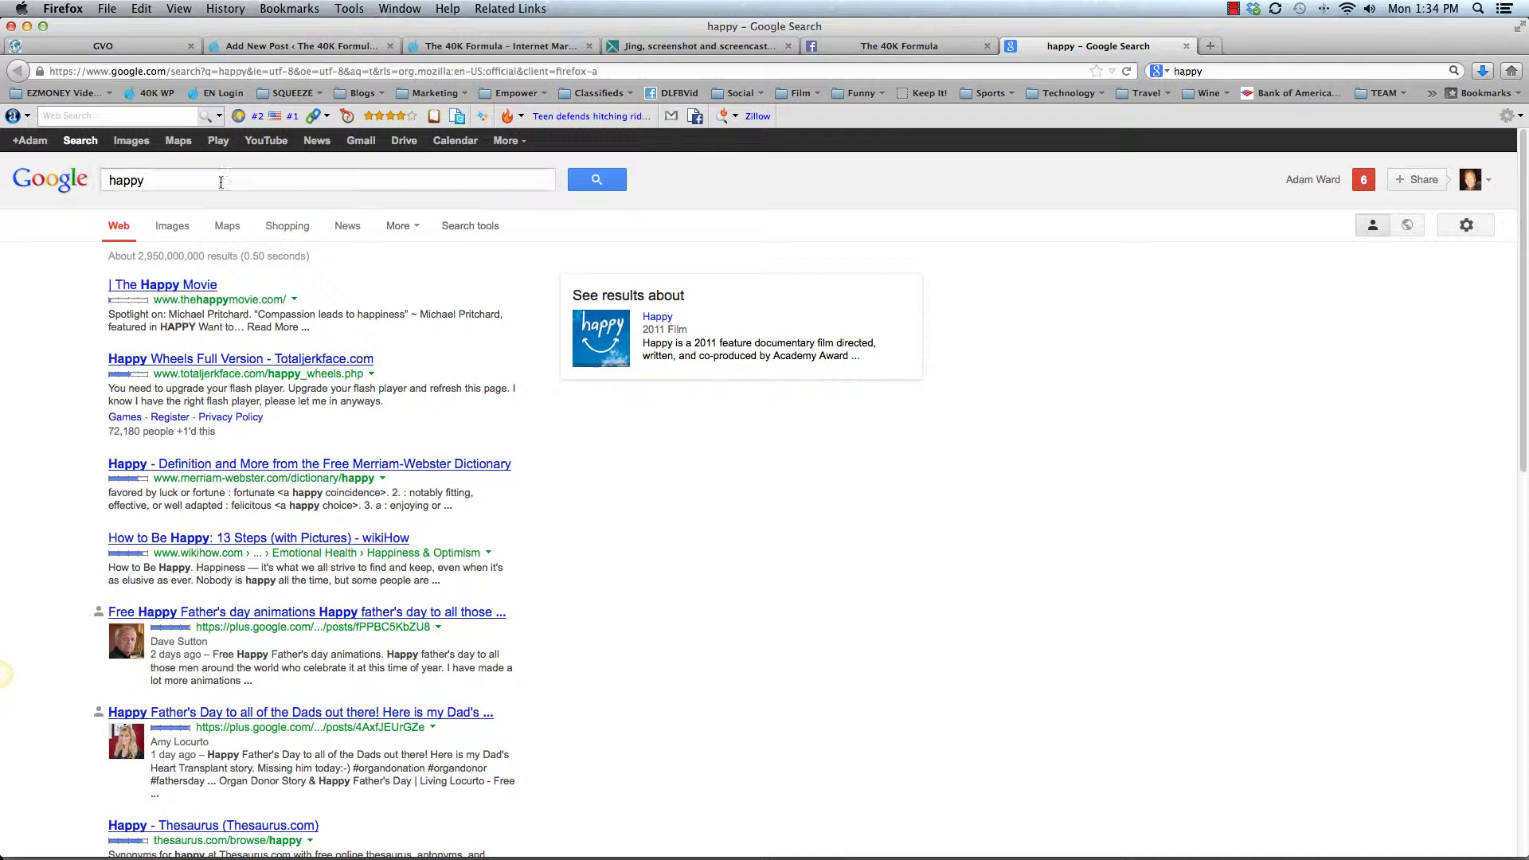
click(132, 140)
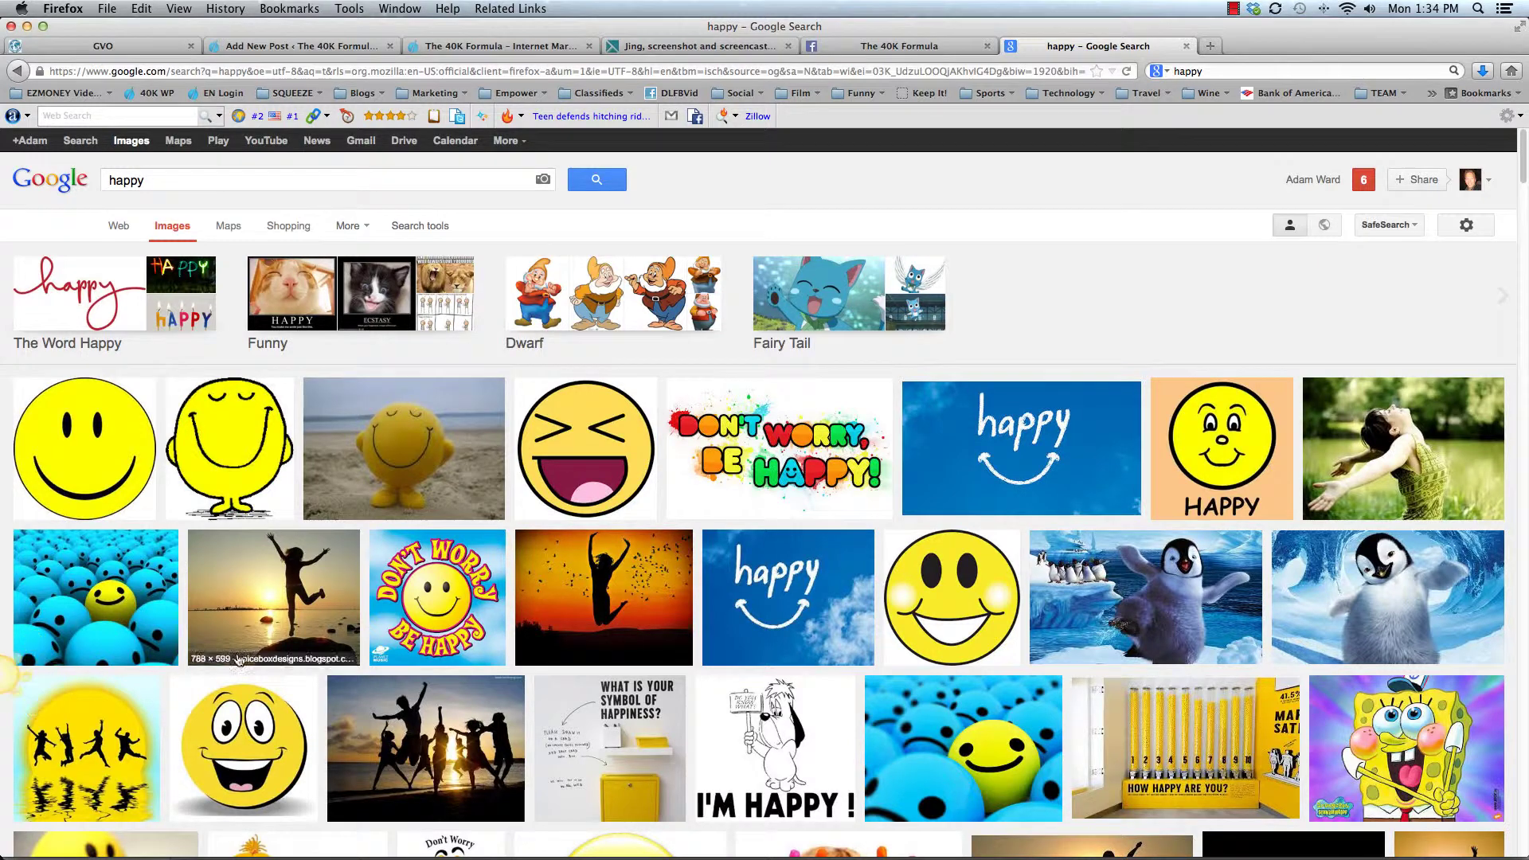
Open the 480 × 480 Facebook copy of the jumping-silhouettes sun image at its direct address.
click(89, 731)
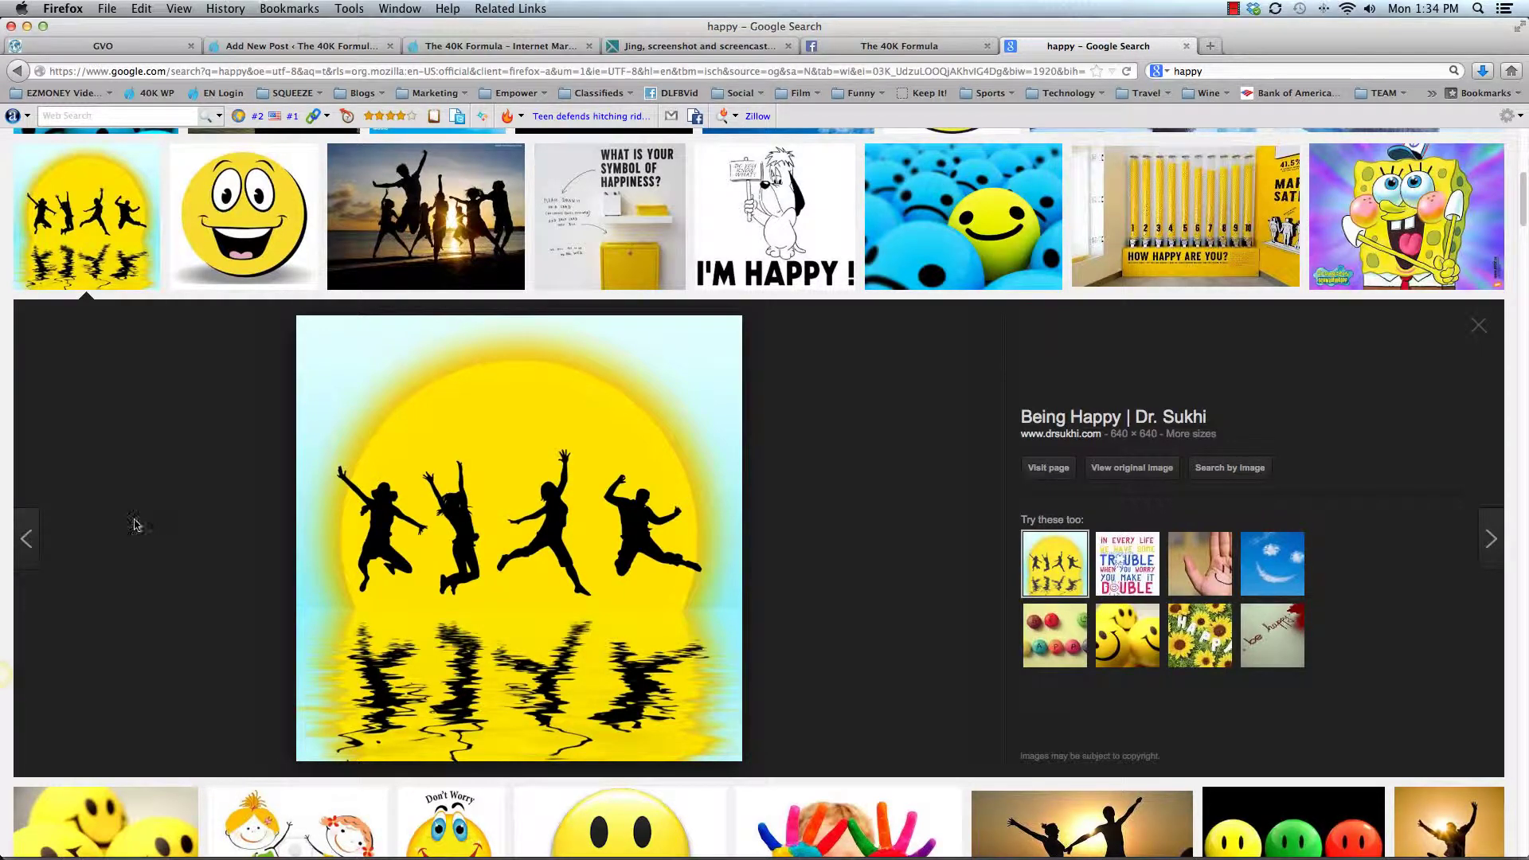
click(1186, 438)
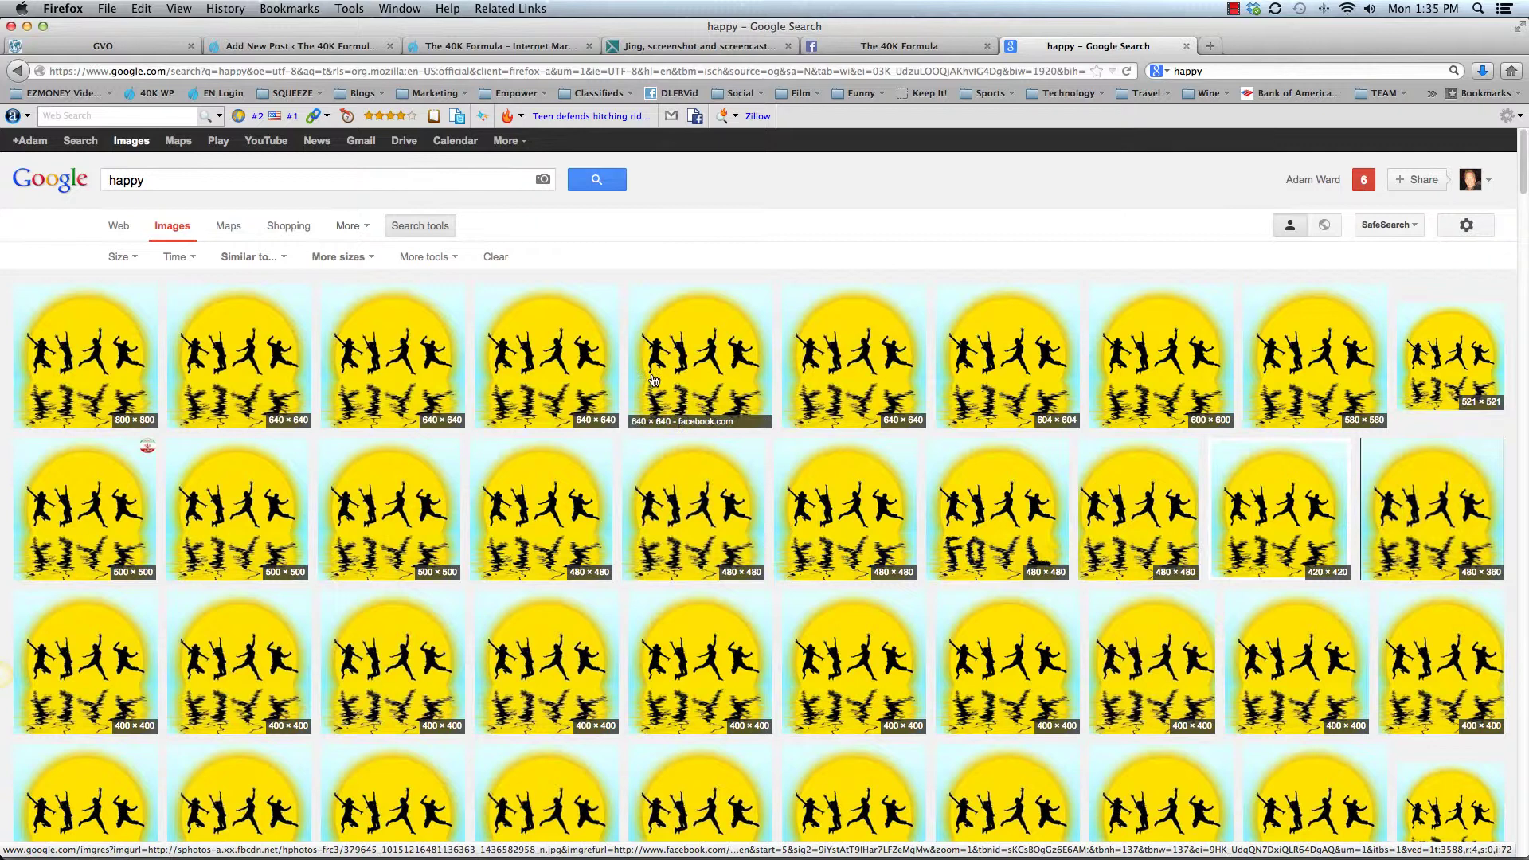
click(669, 519)
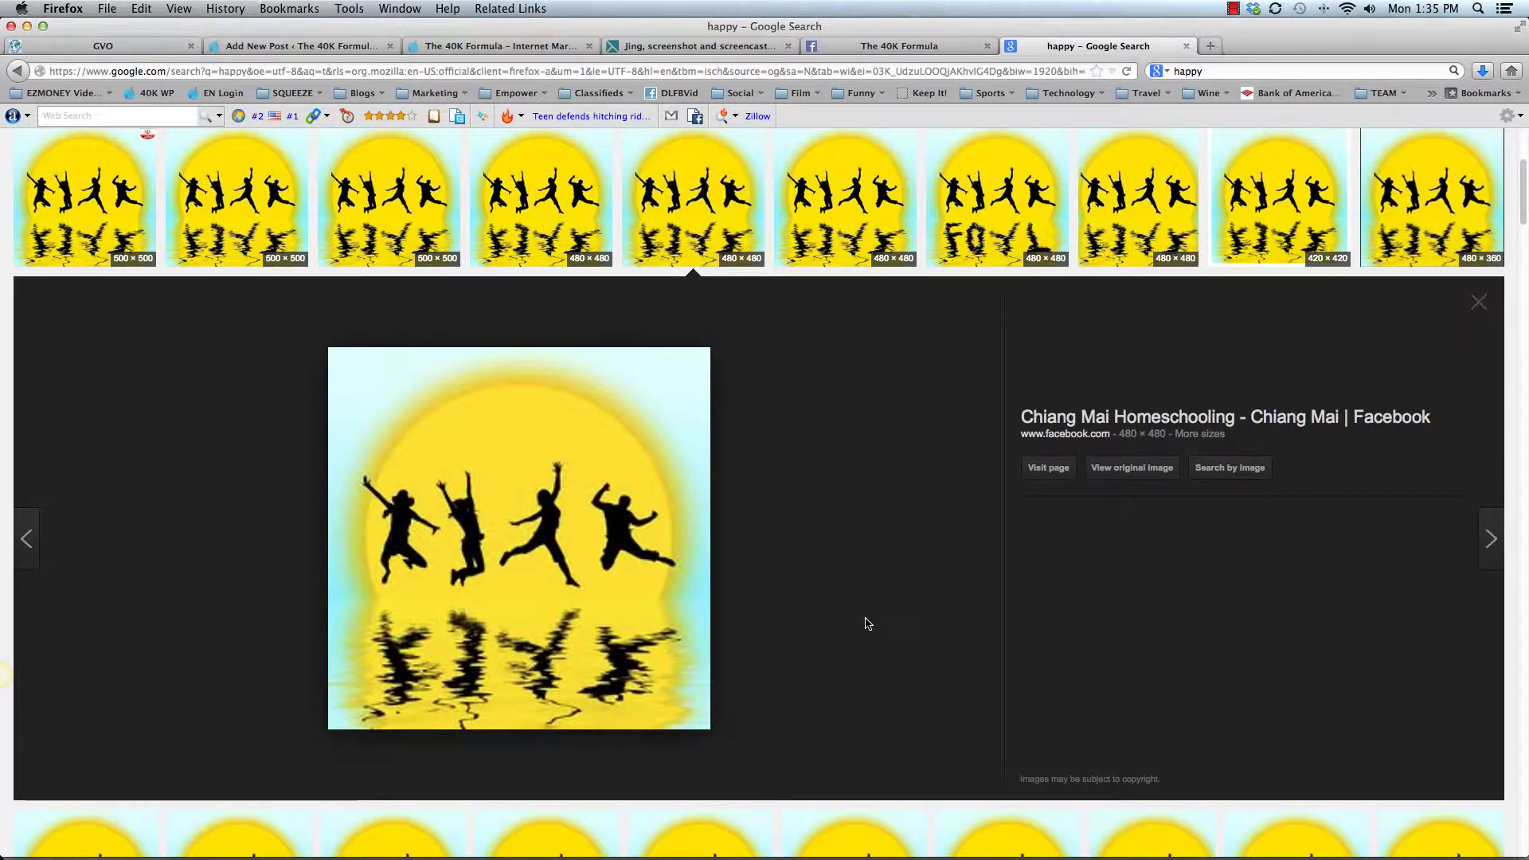
right_click(500, 586)
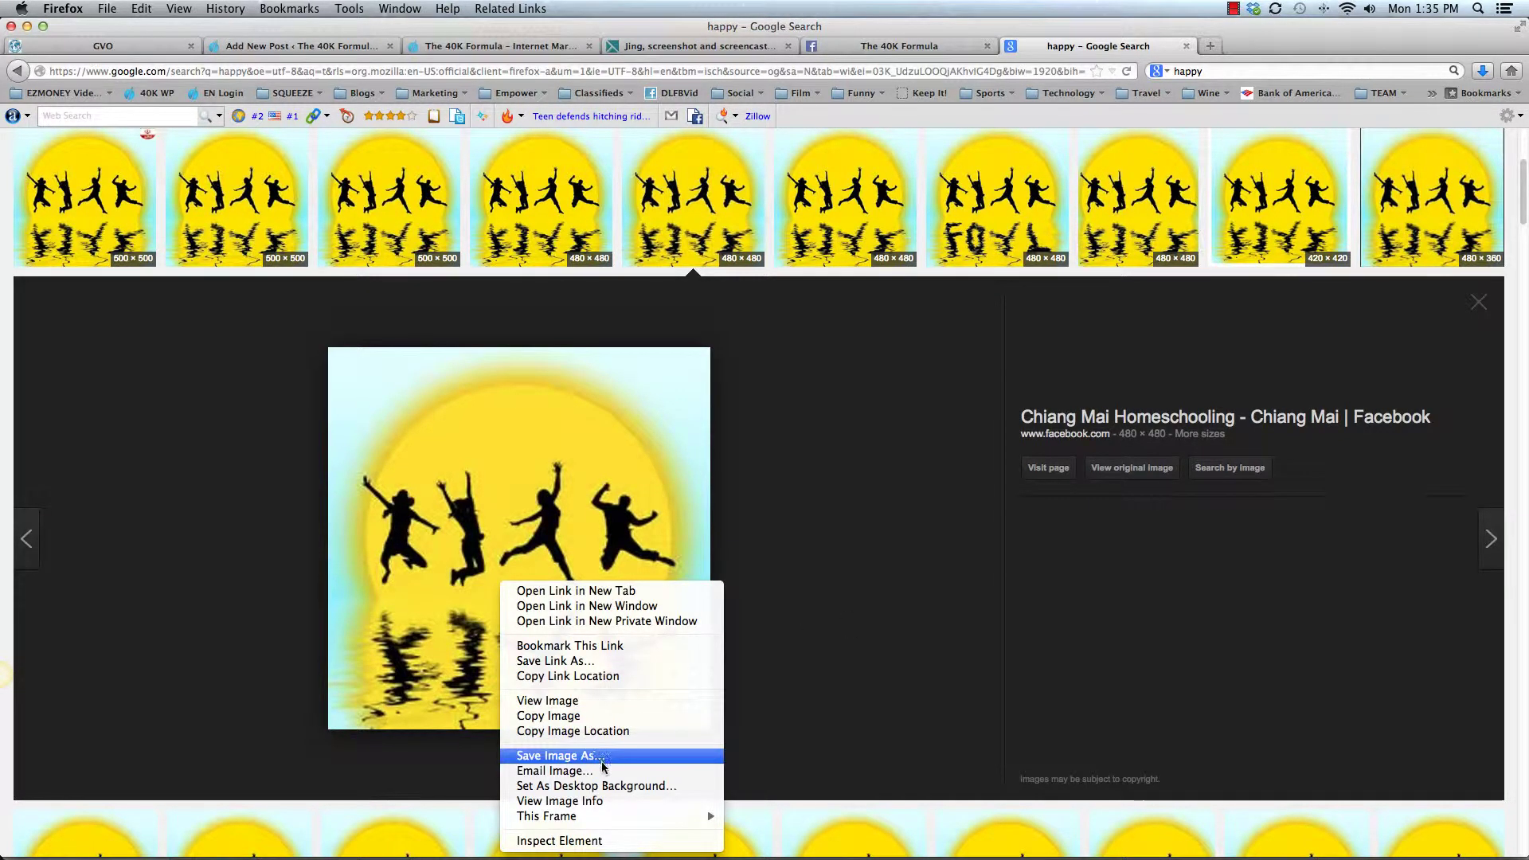
click(824, 548)
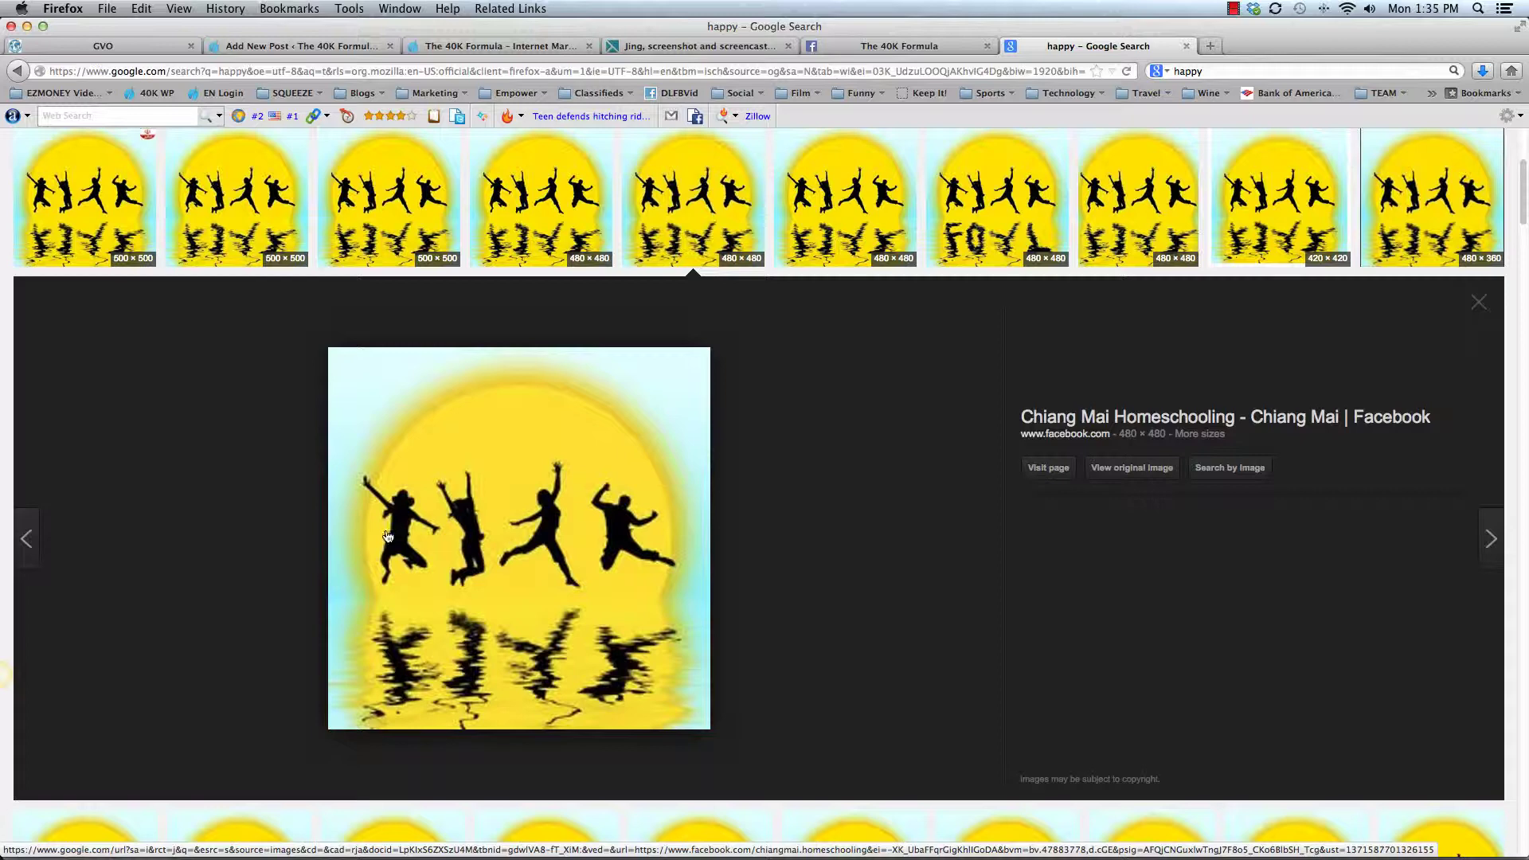
right_click(428, 545)
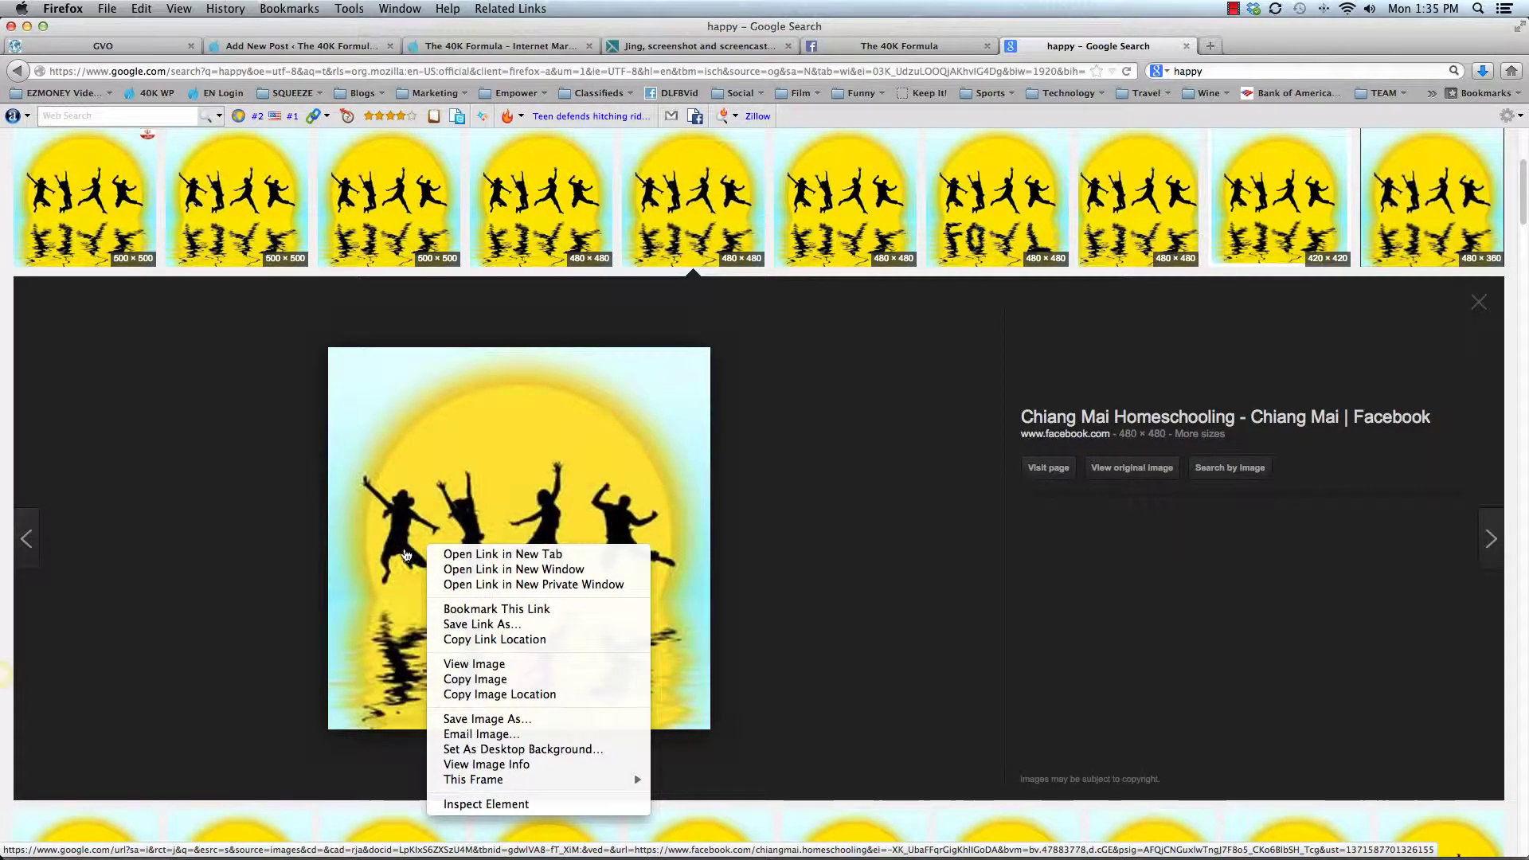
click(435, 663)
click(505, 77)
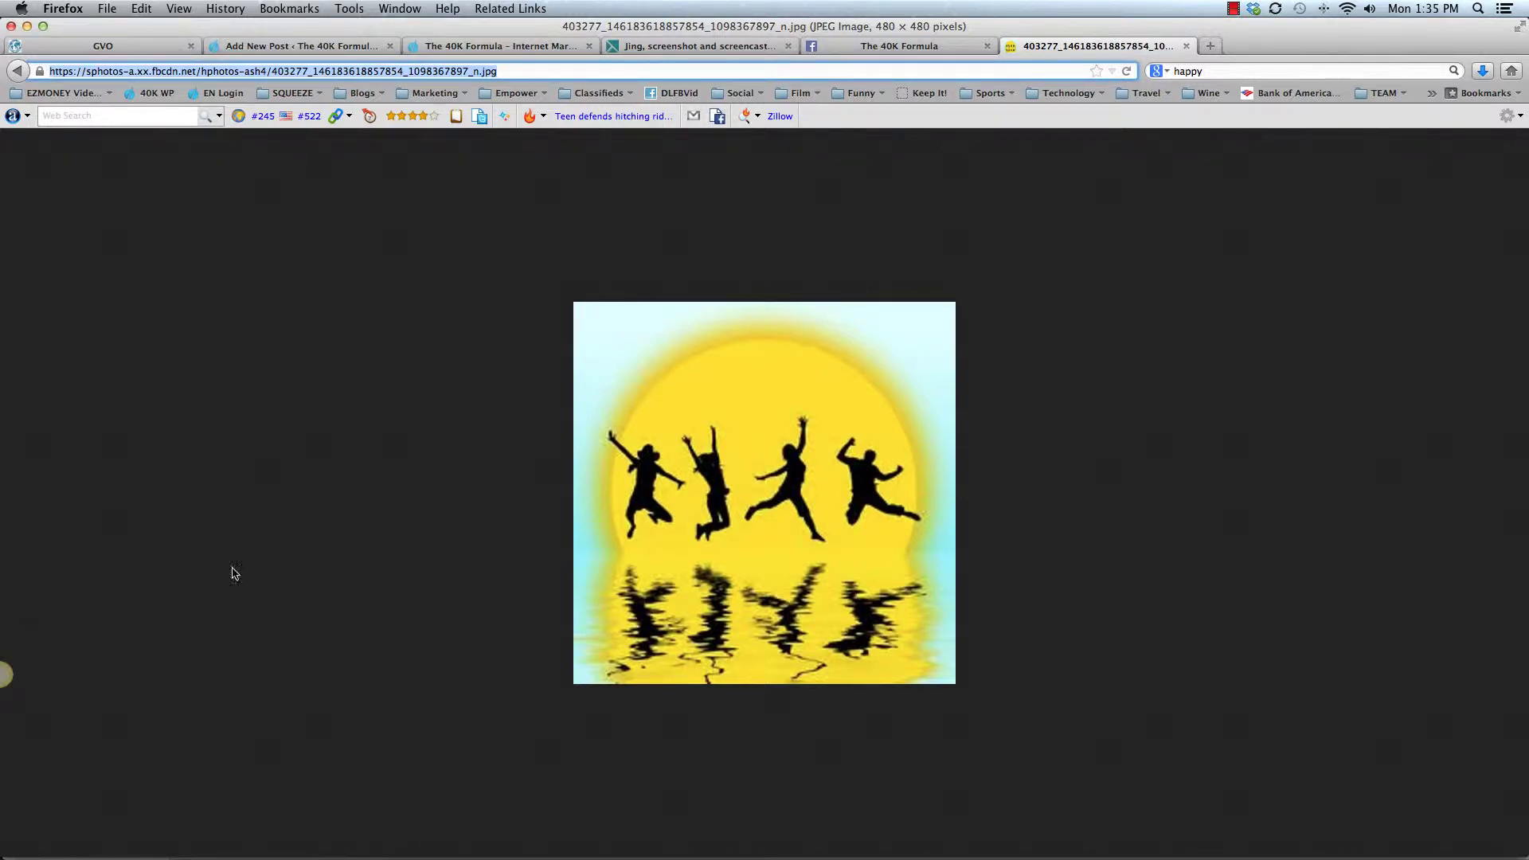
Capture the jumping-silhouettes picture region as a Jing image, opening it as 2013-06-17_1336.
mouse_move(10, 673)
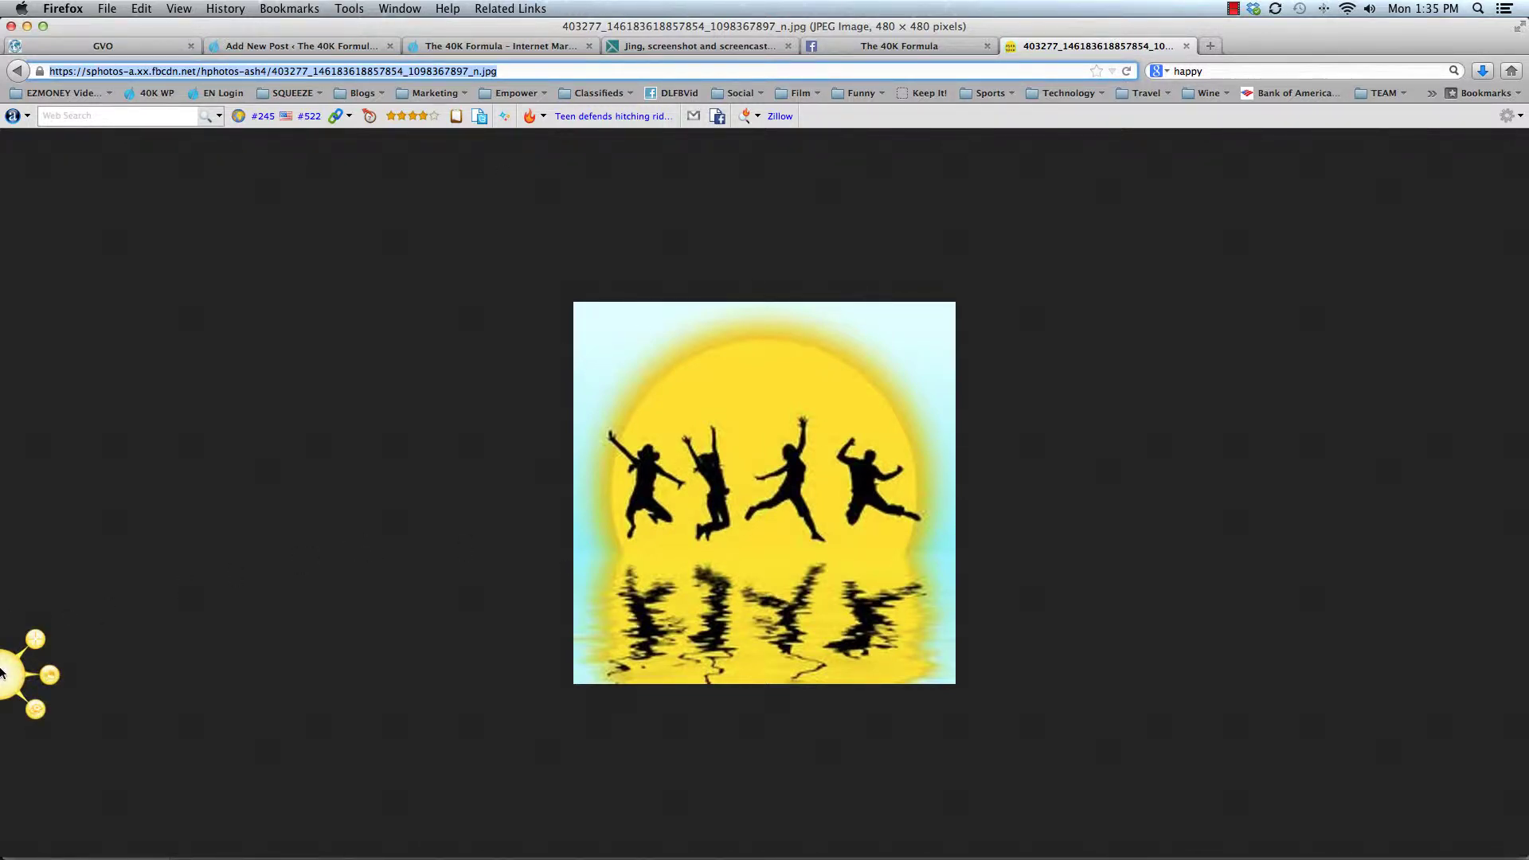
click(42, 637)
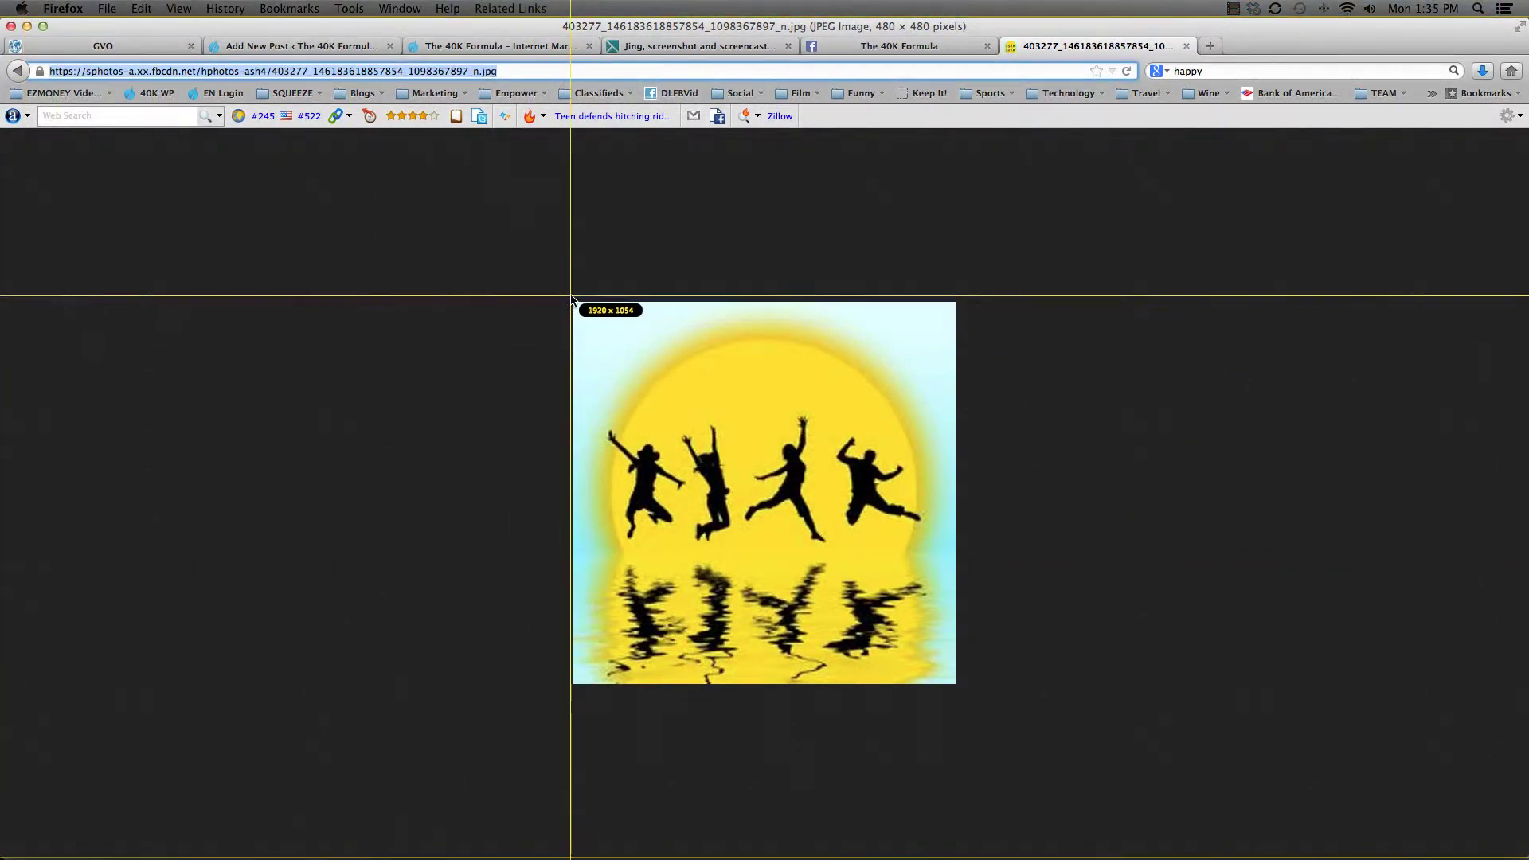
drag(576, 303, 956, 685)
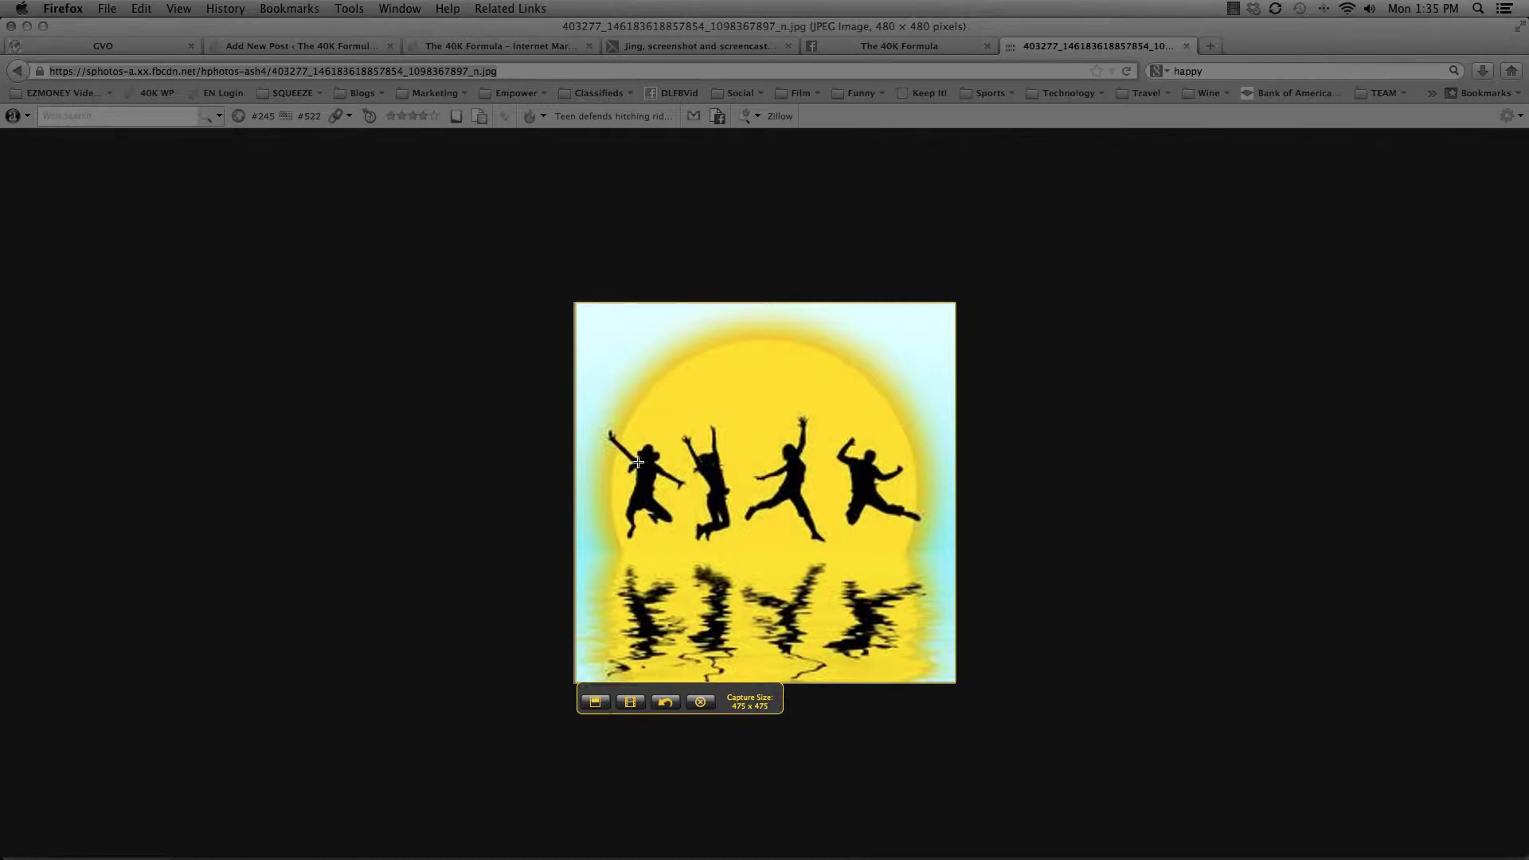
key(Escape)
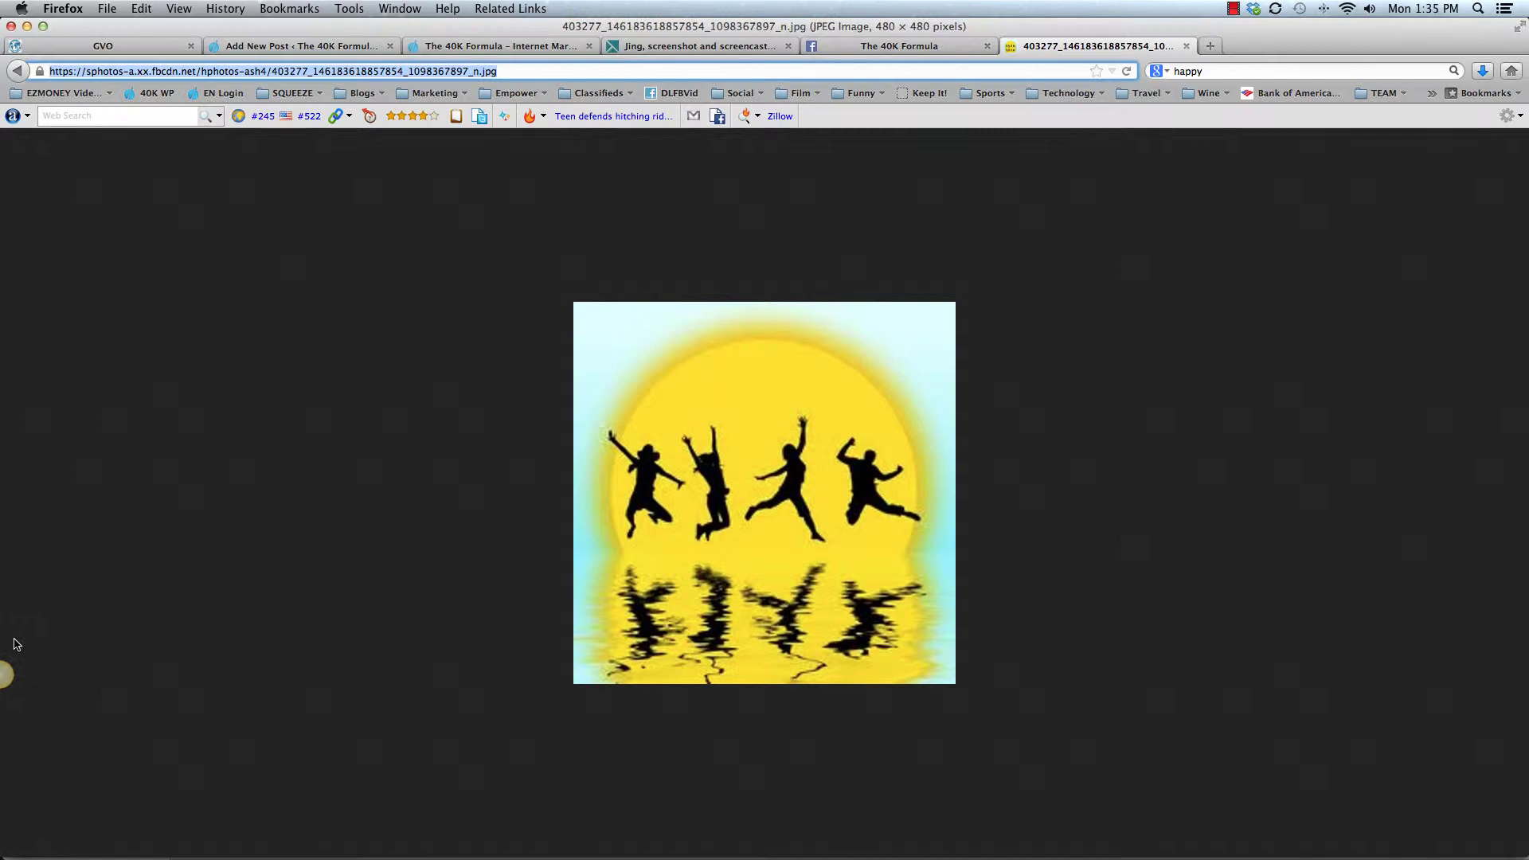
mouse_move(3, 675)
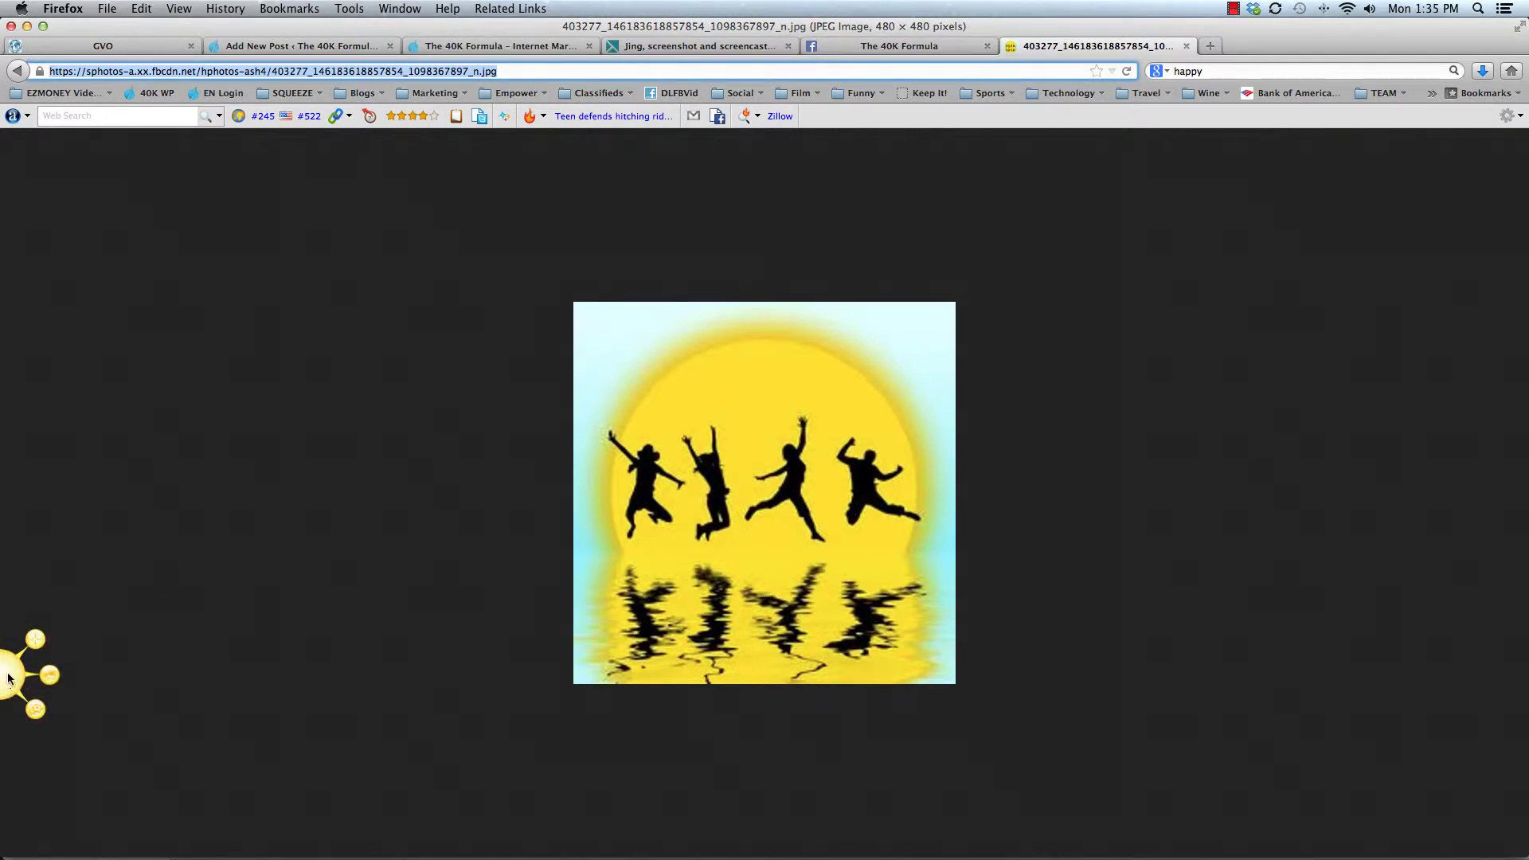
click(43, 633)
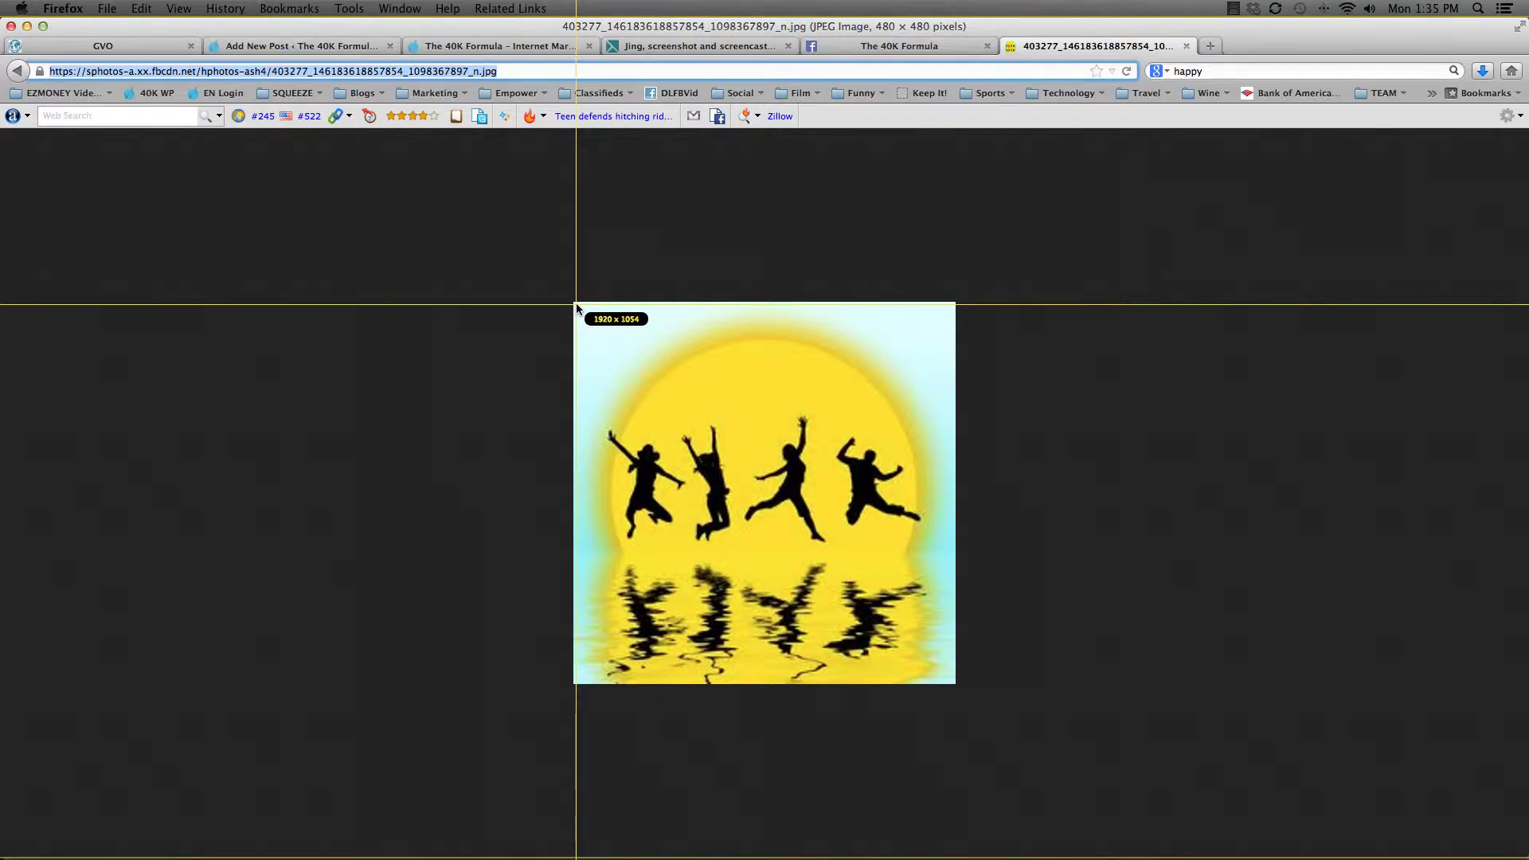
drag(576, 302, 954, 684)
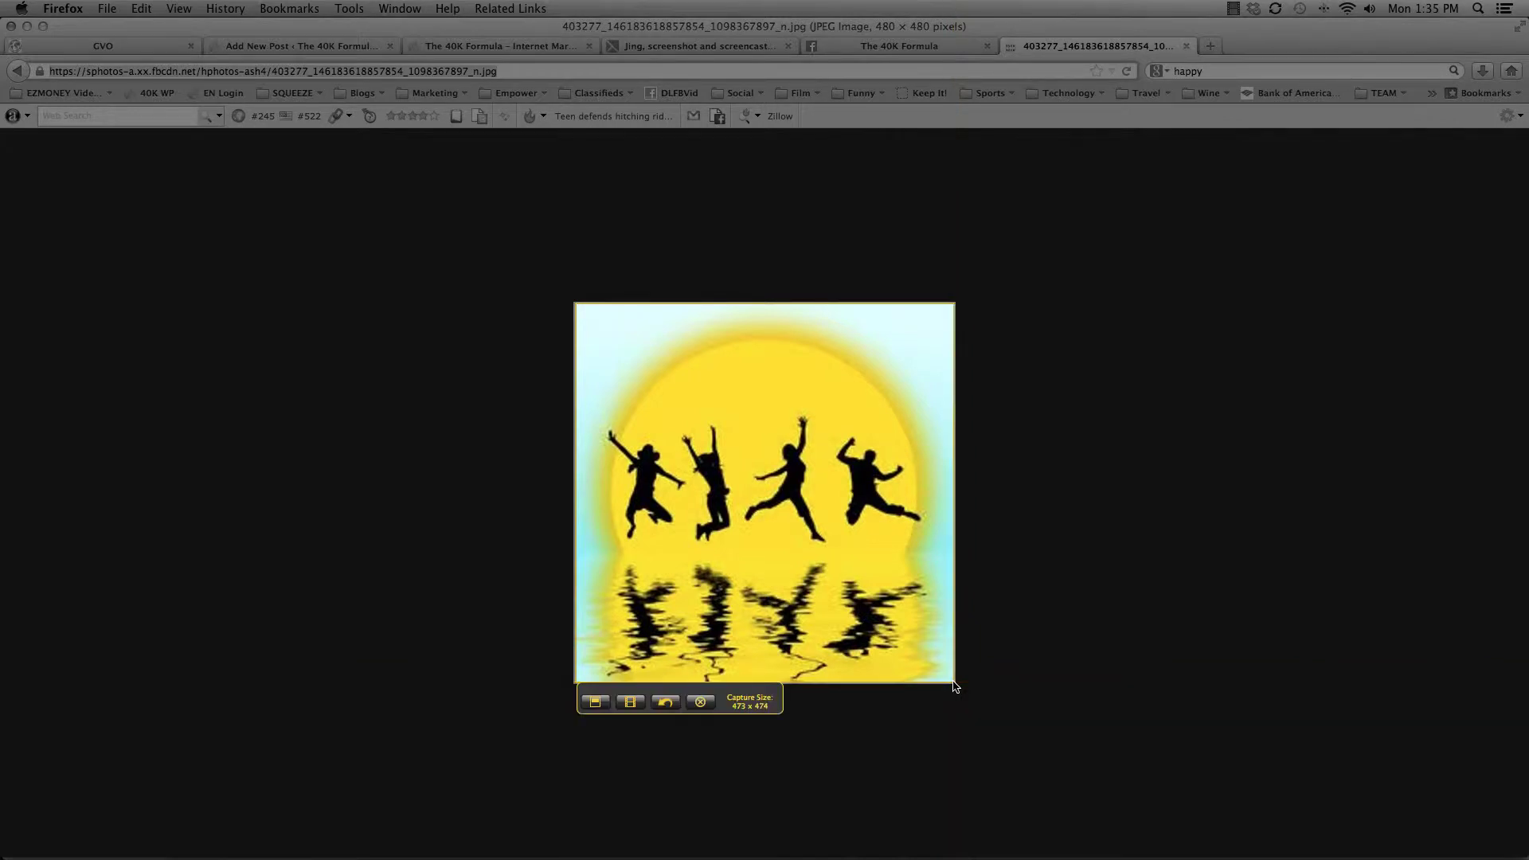
click(594, 702)
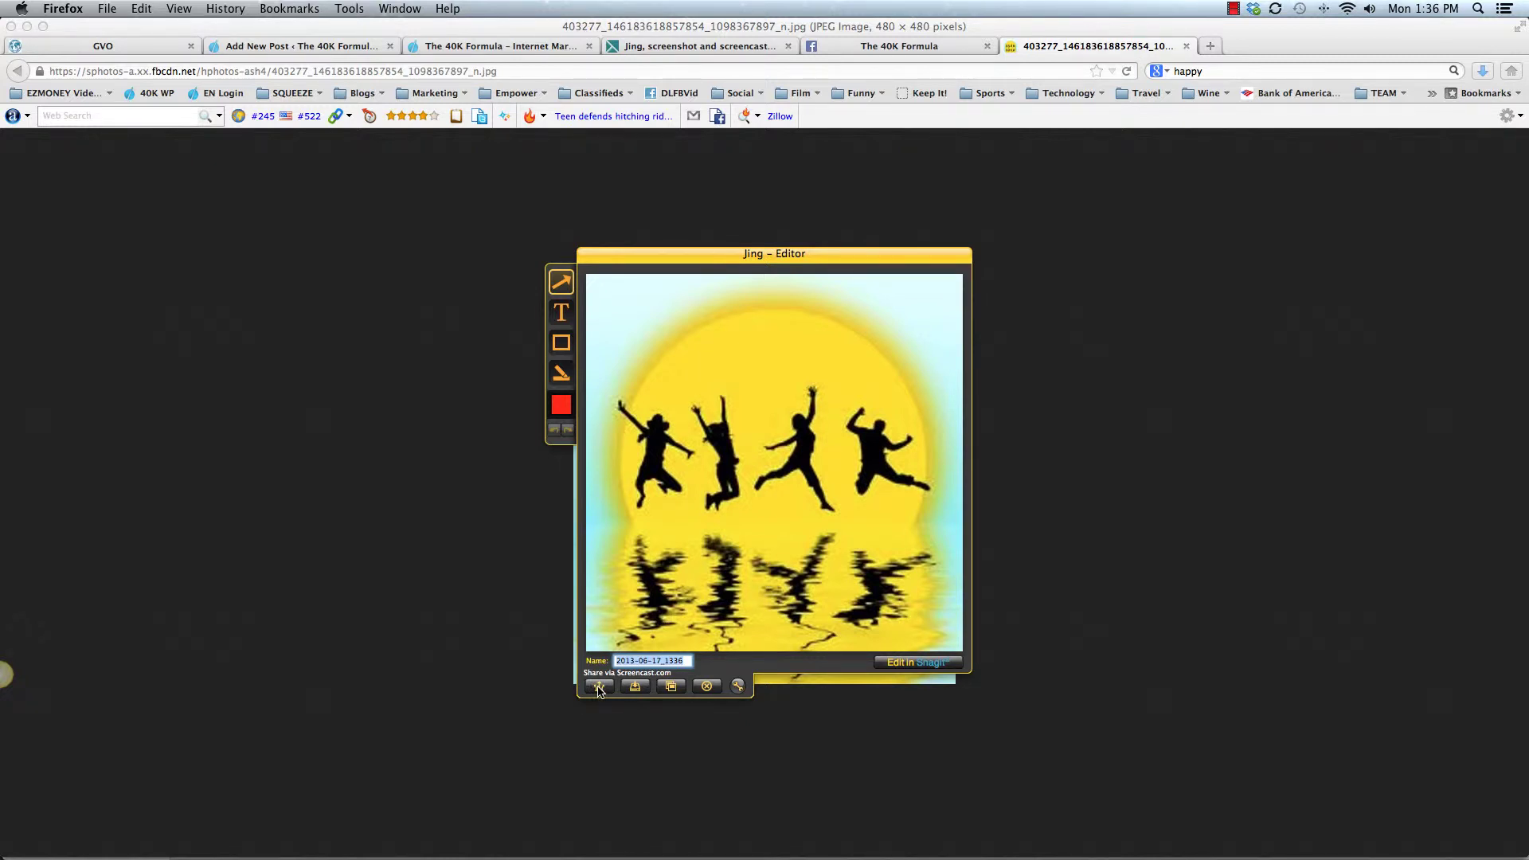
Share the capture via Screencast.com and view its uploaded page in the browser.
click(599, 687)
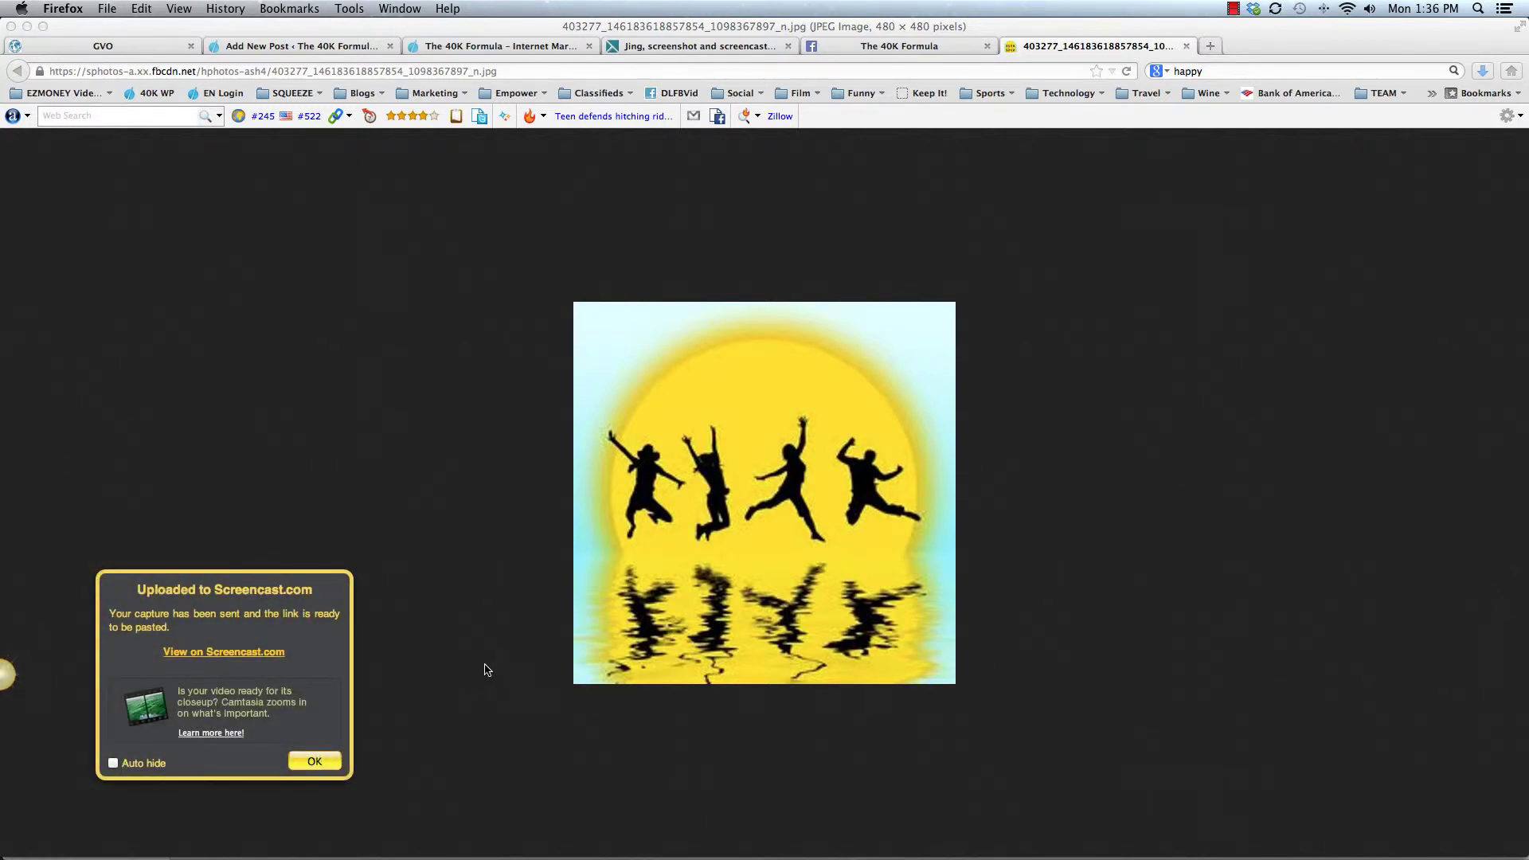
click(233, 655)
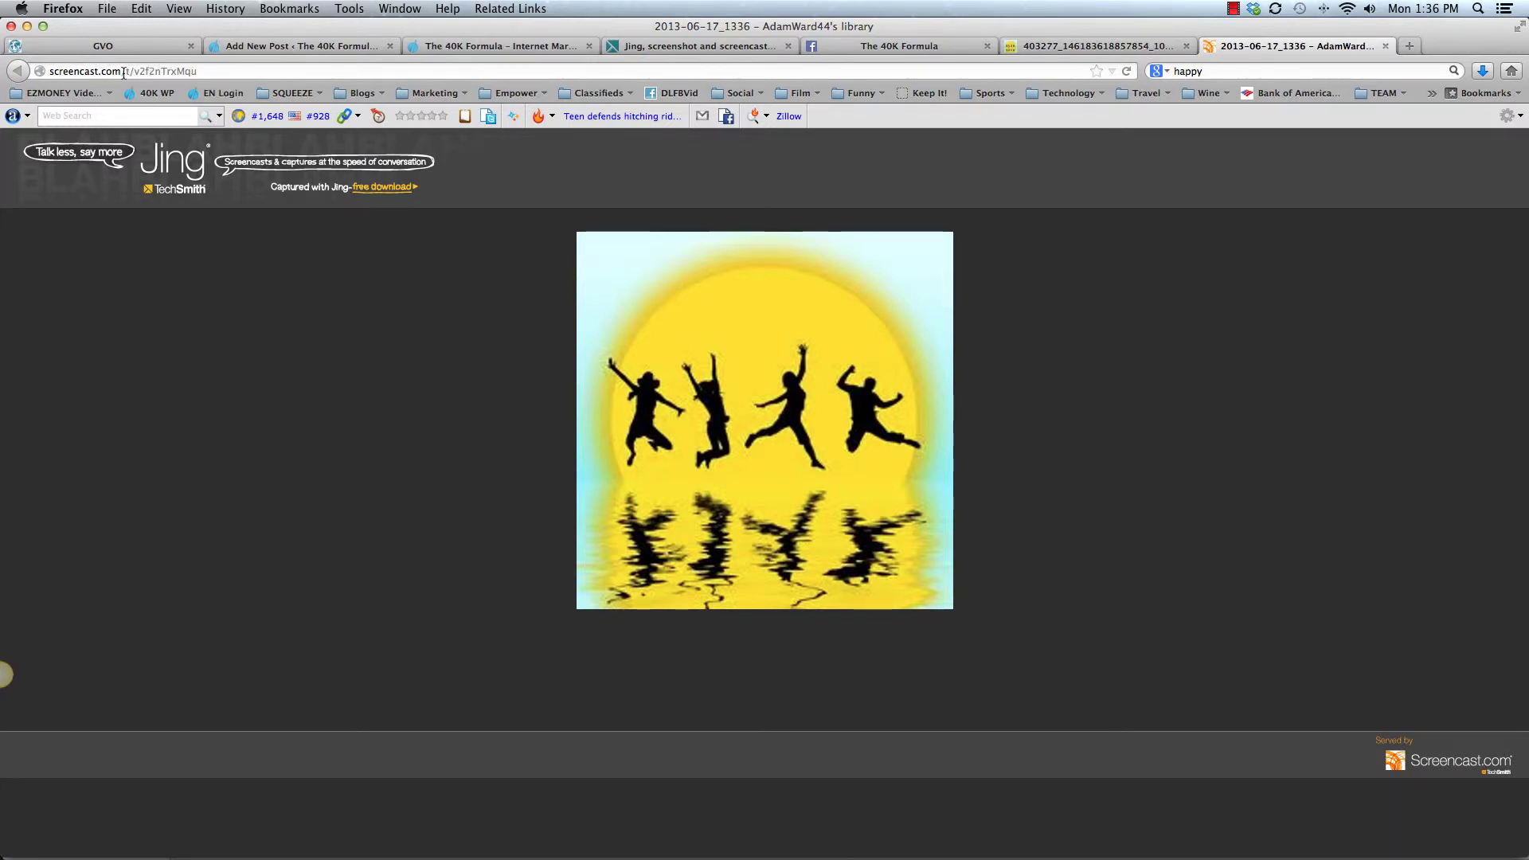
Open the uploaded 00000233.png alone, select its full web address, and start a blank tab.
click(786, 431)
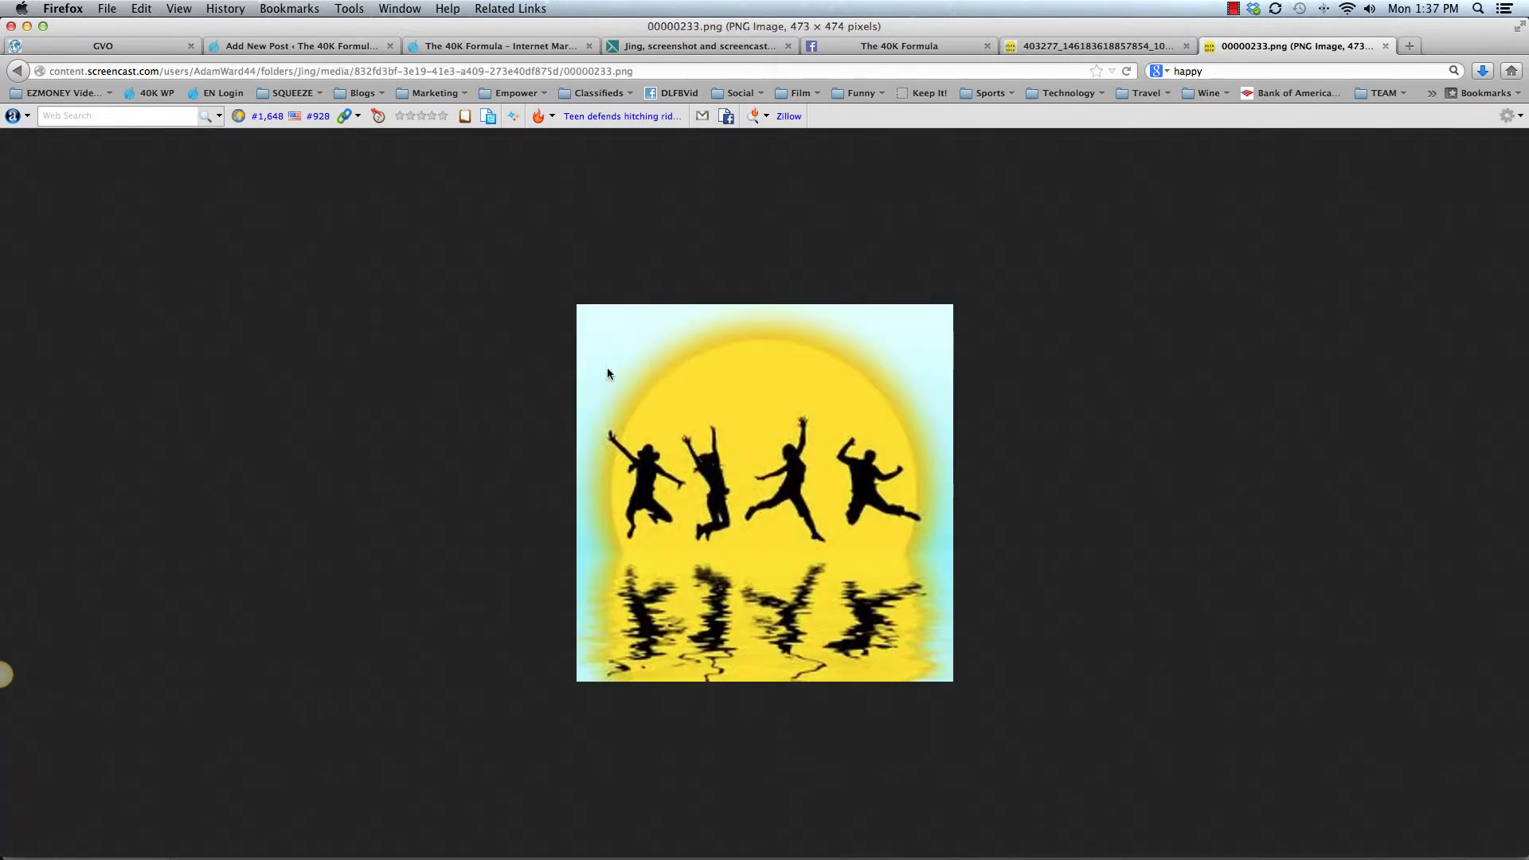
click(637, 72)
click(635, 72)
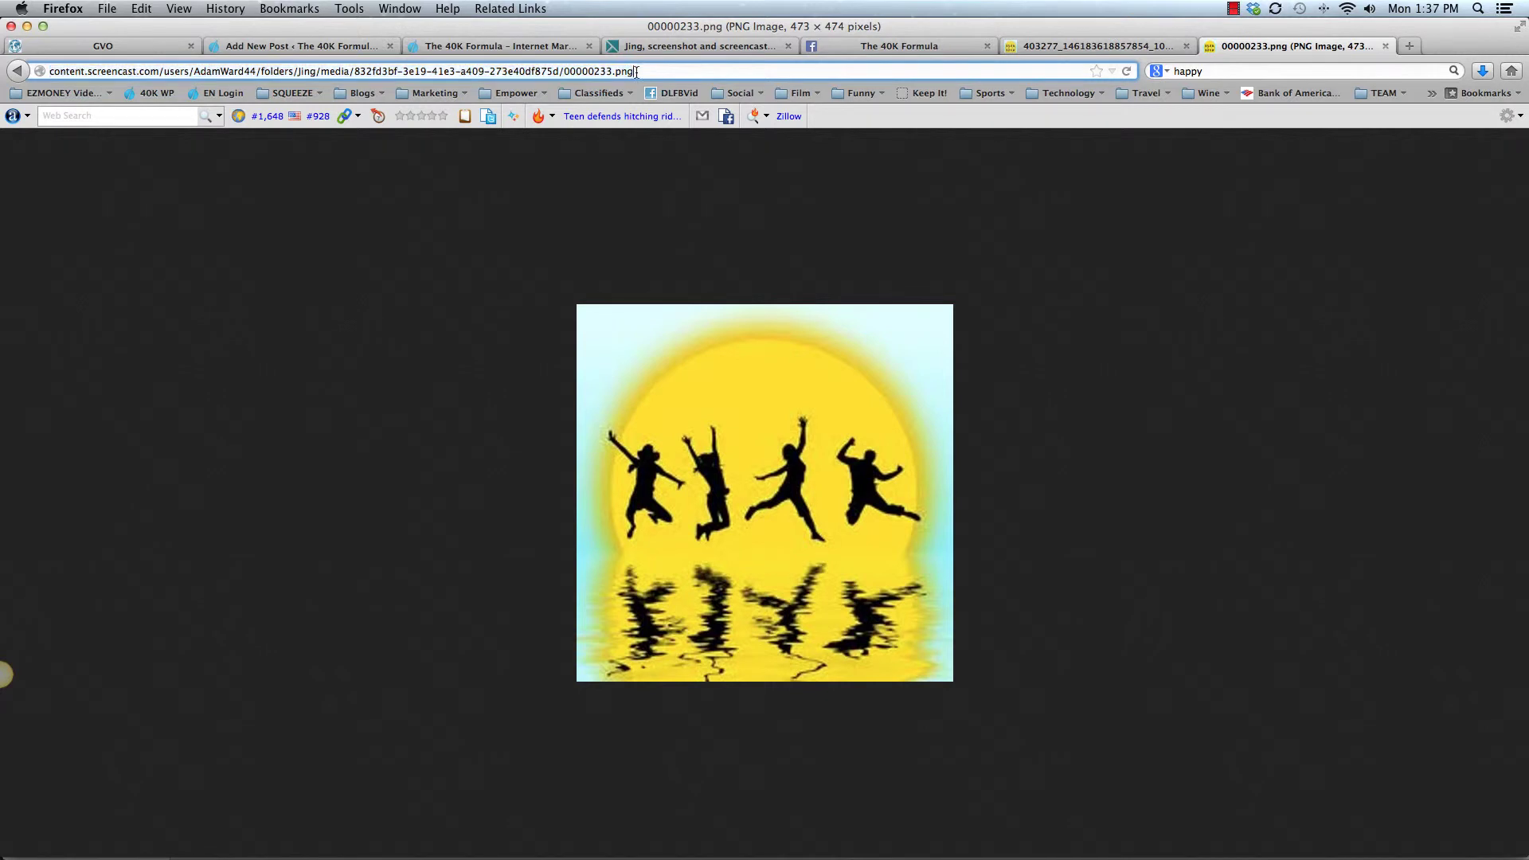
drag(636, 72, 77, 63)
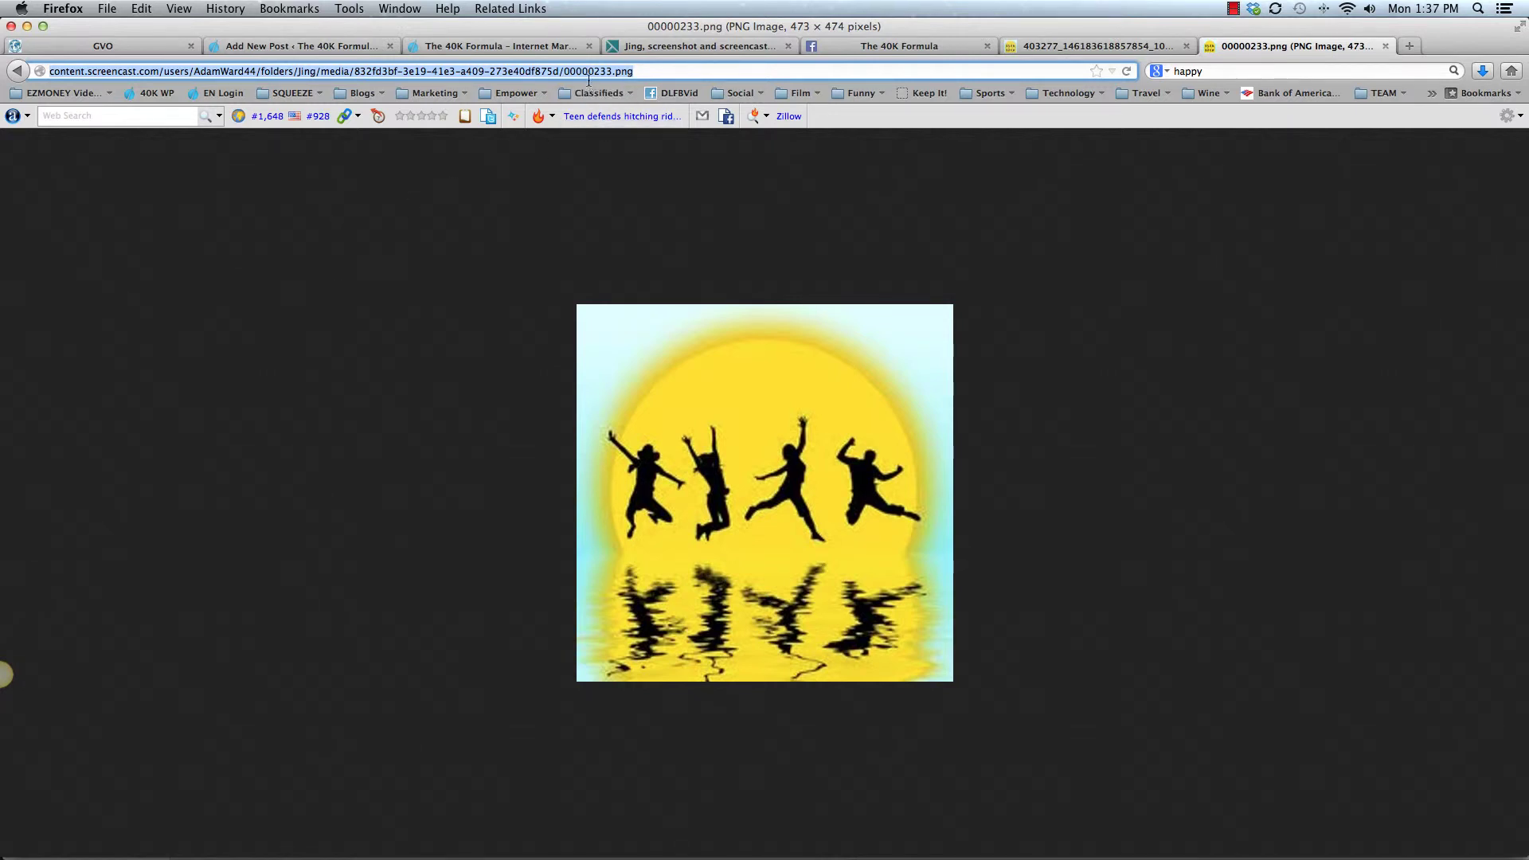
drag(634, 71, 37, 70)
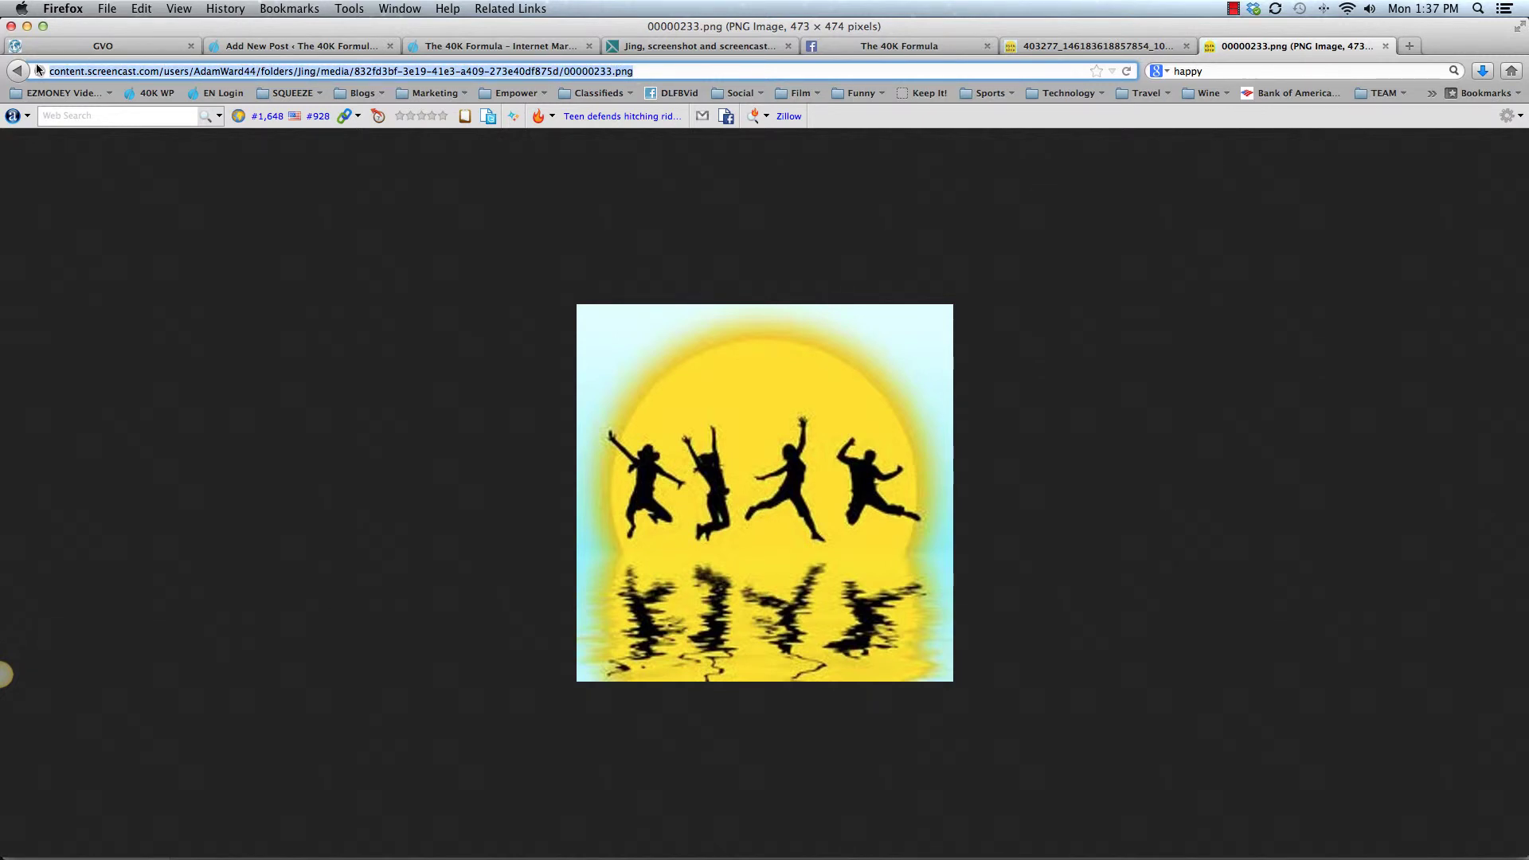
click(1410, 46)
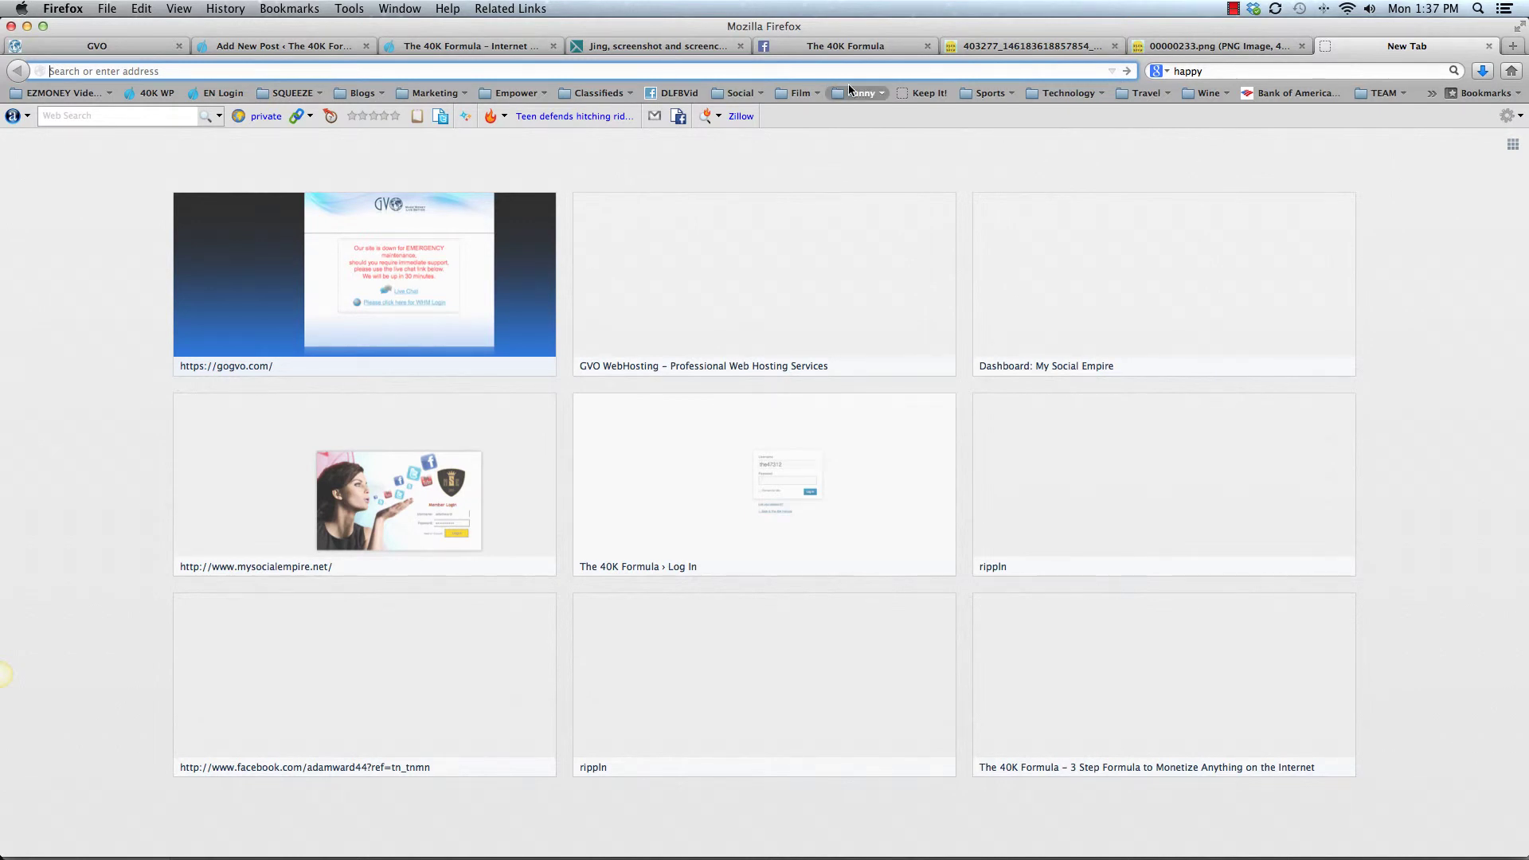
Go to mysocialempire.net, log in, and bring up the blank Link Creator form.
text(www.mysocialempire.net/)
key(Return)
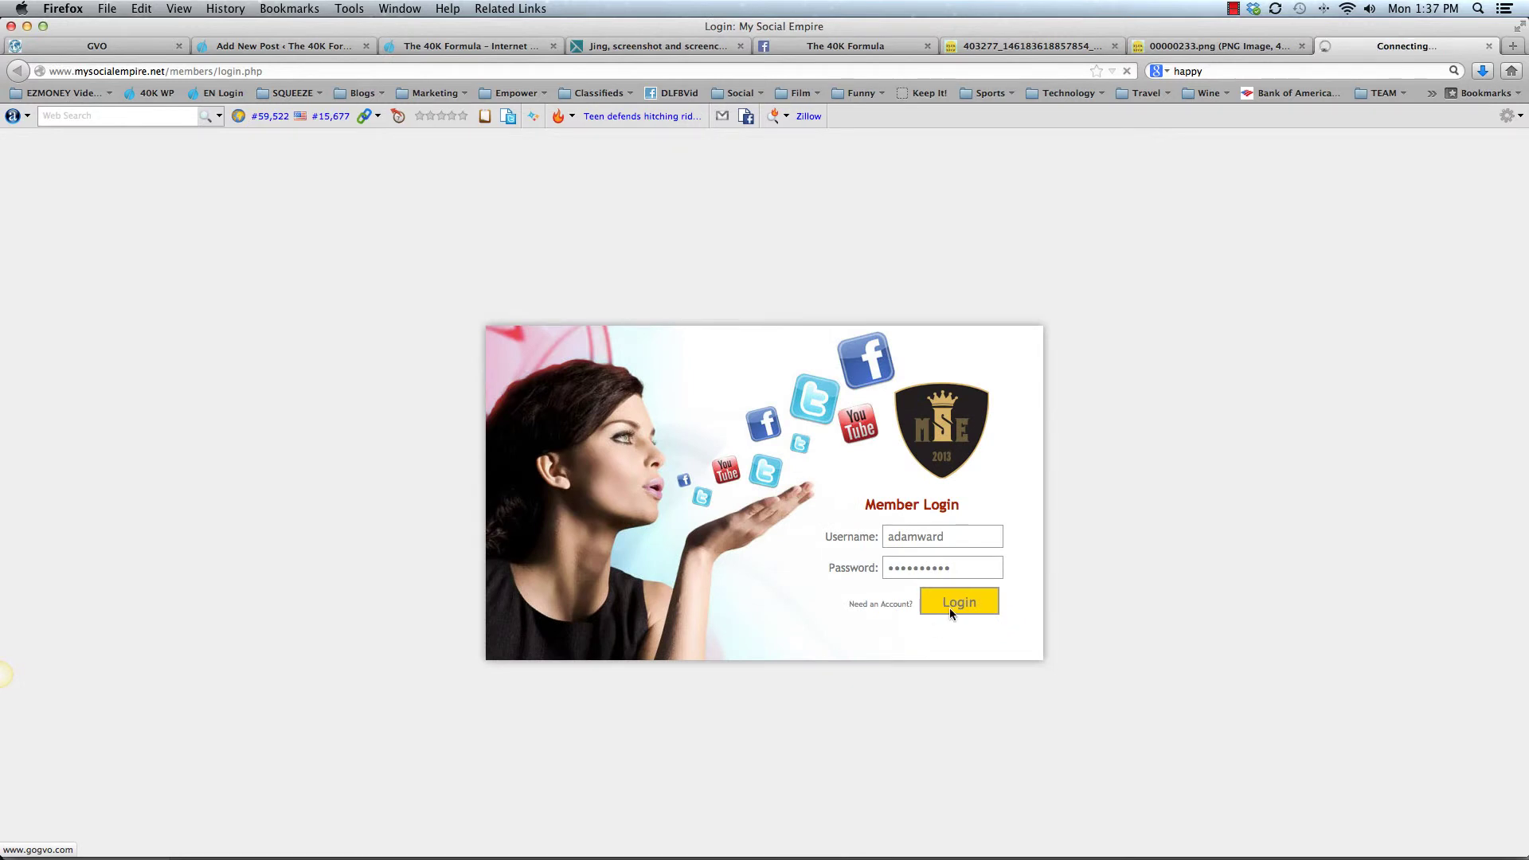
click(949, 609)
click(990, 369)
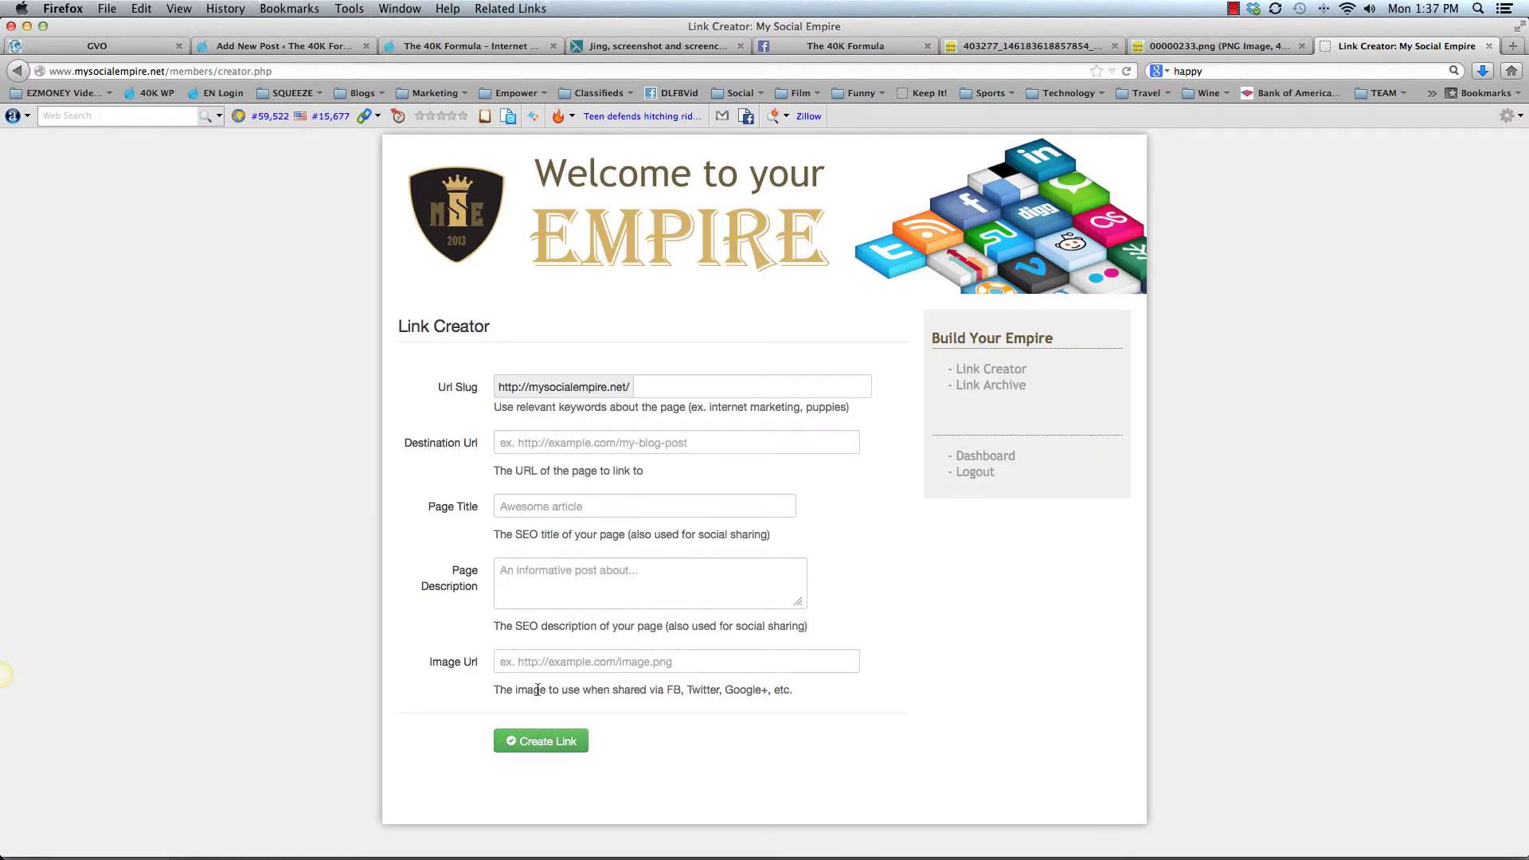
click(540, 664)
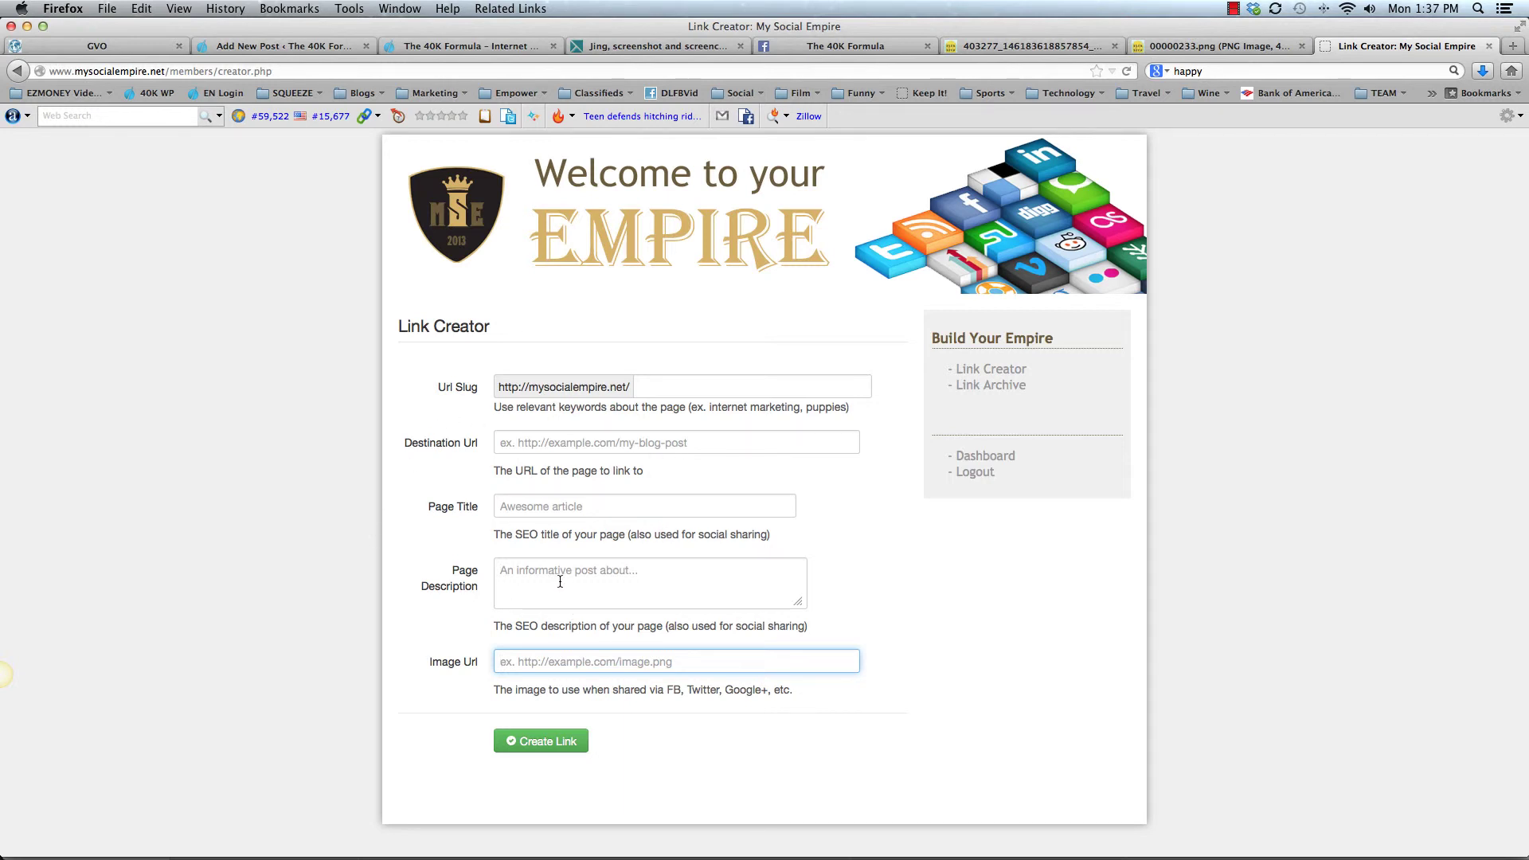
click(693, 390)
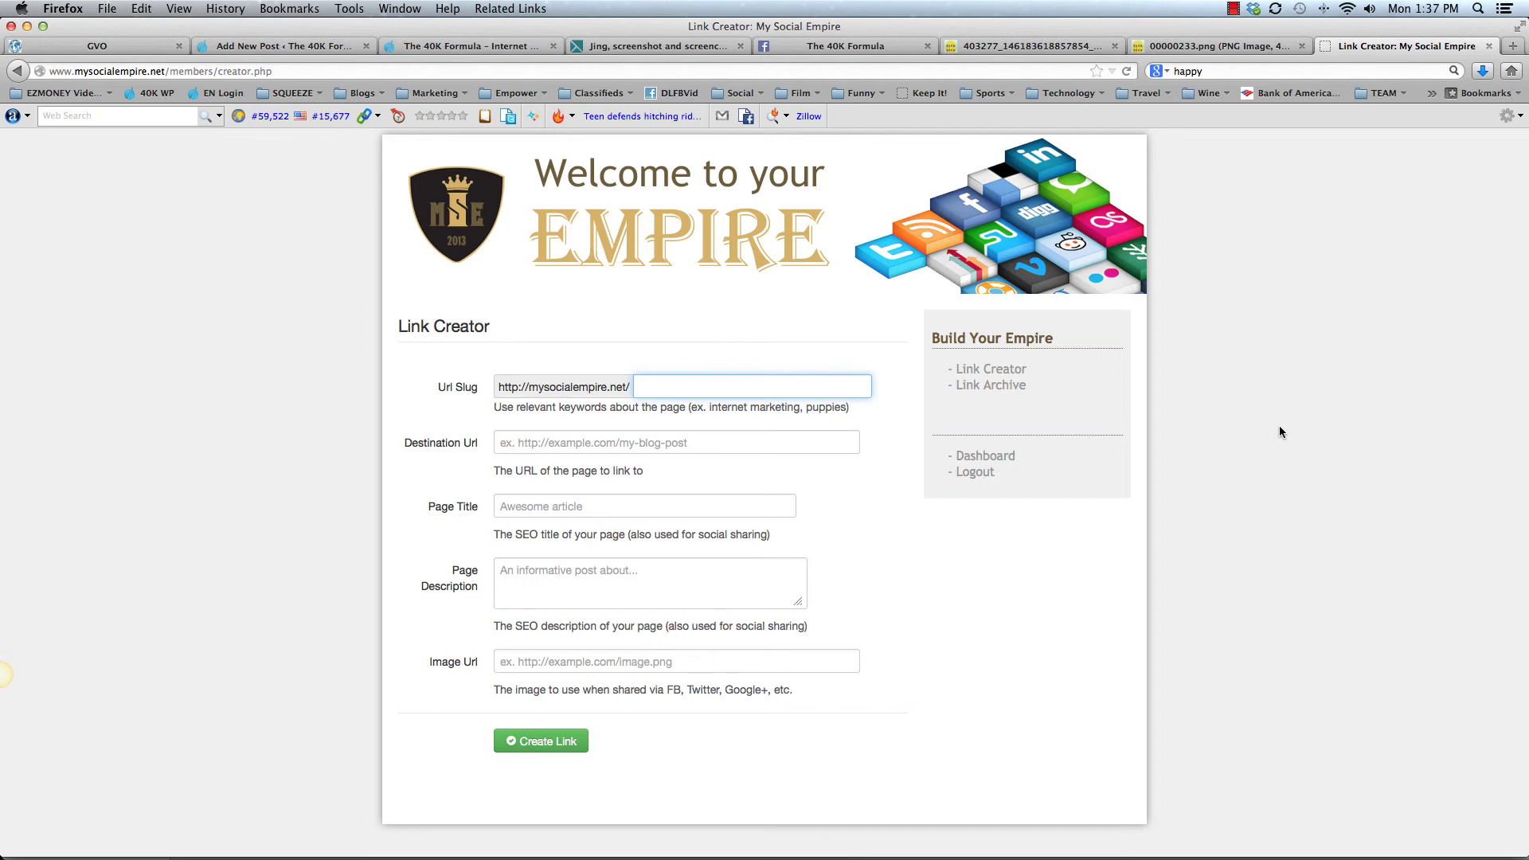
Switch back to the Screencast.com tab showing the 00000233.png image.
click(1222, 46)
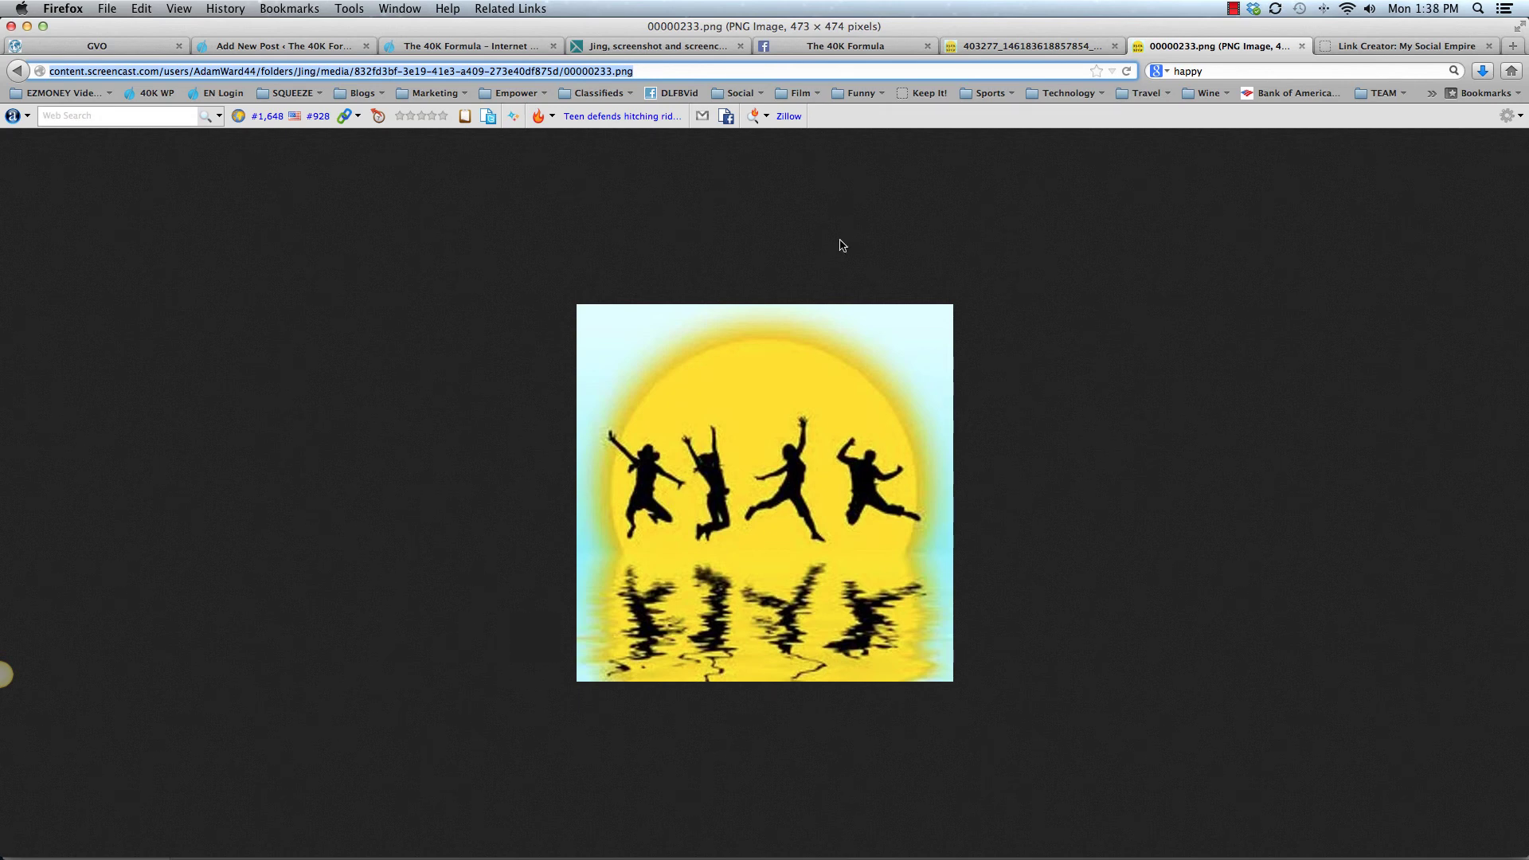
click(1232, 9)
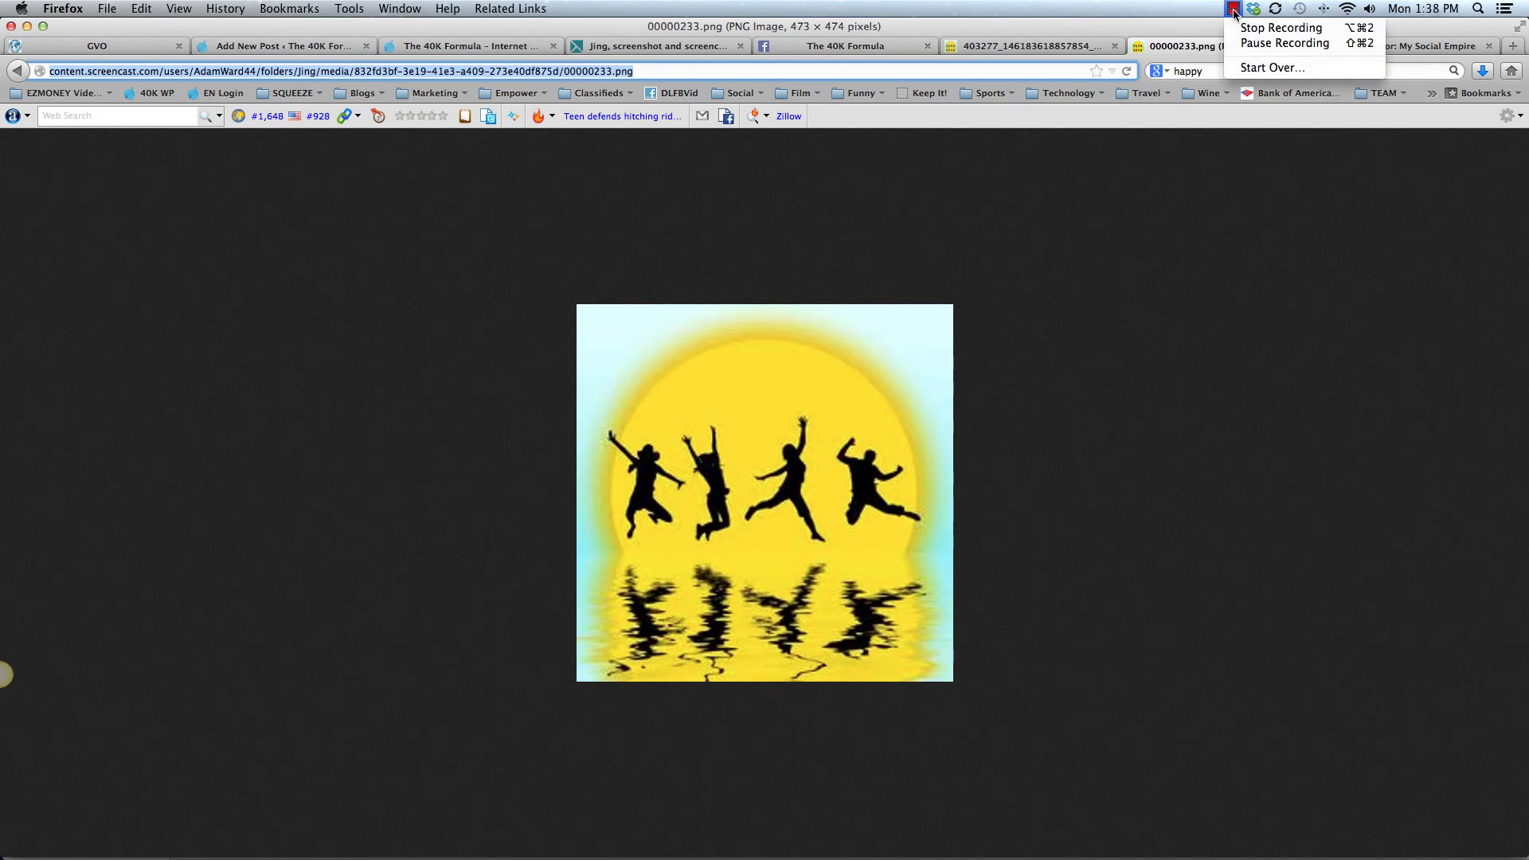